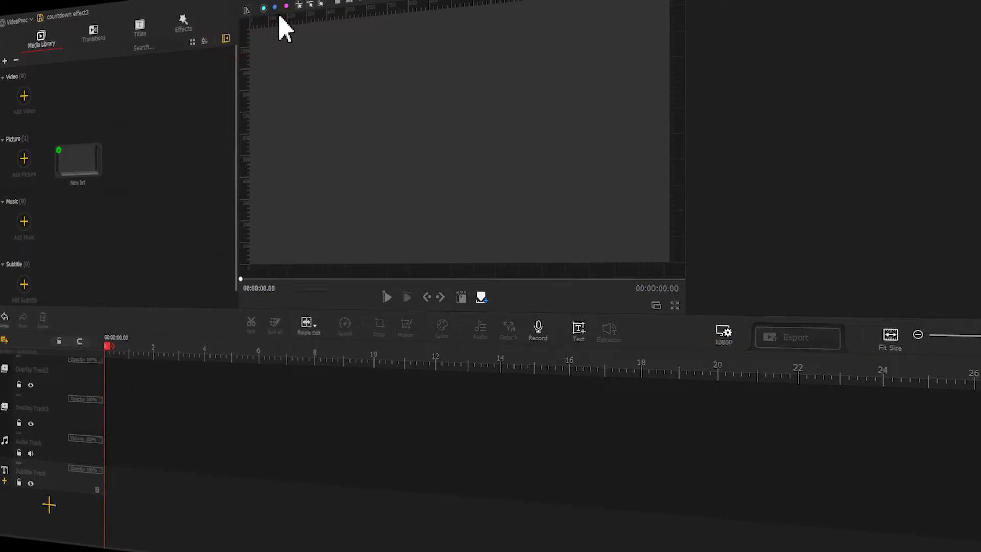
Add crosshair guides to the preview and place the white countdown effect3_0 image on the timeline.
drag(307, 9, 448, 140)
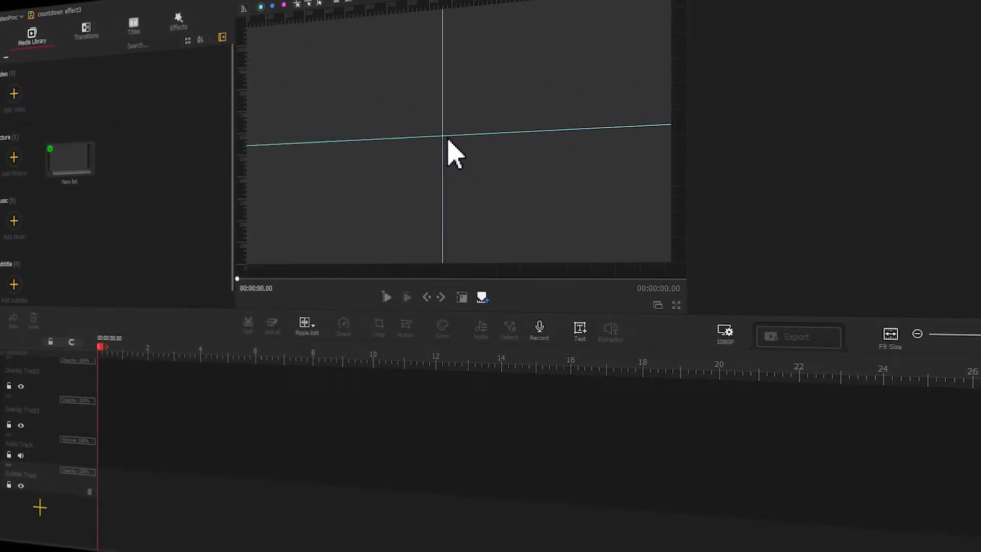
double_click(74, 162)
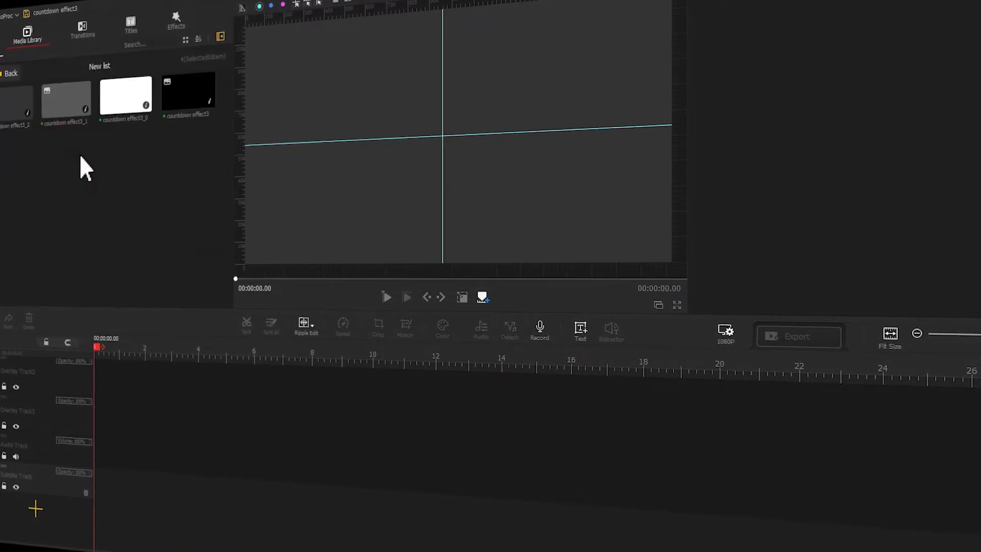
drag(115, 95, 87, 358)
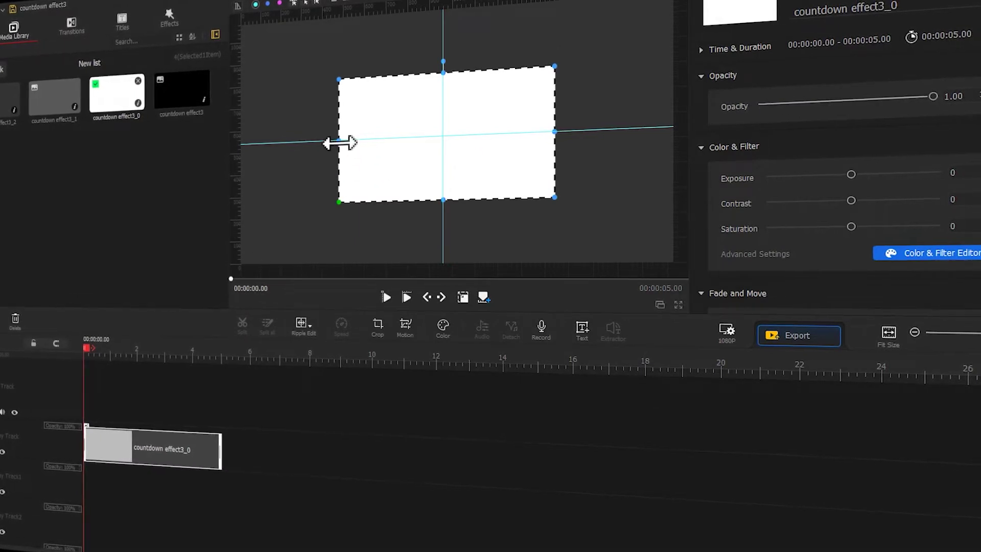
Stretch the white image to both frame edges and thin it into a narrow horizontal line.
drag(339, 142, 247, 171)
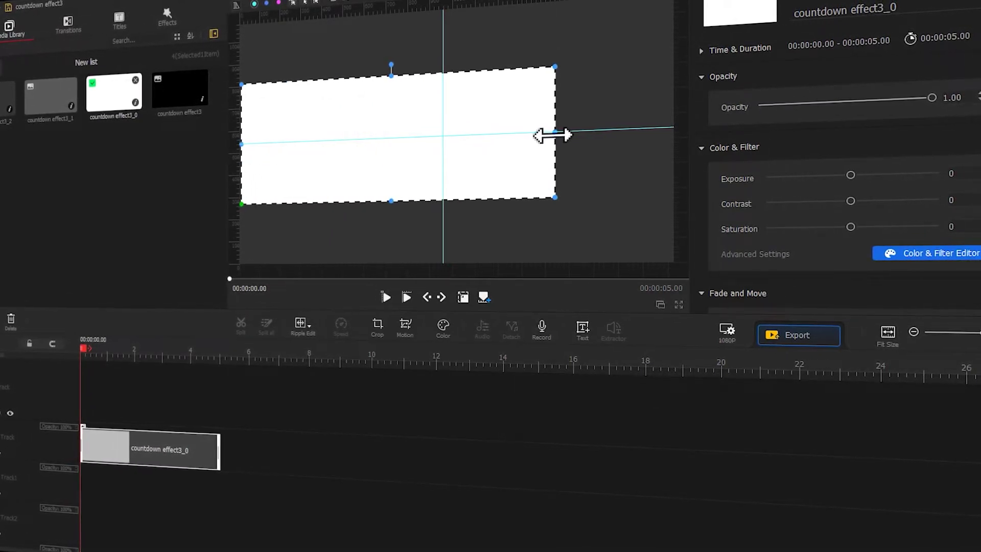
drag(552, 135, 674, 136)
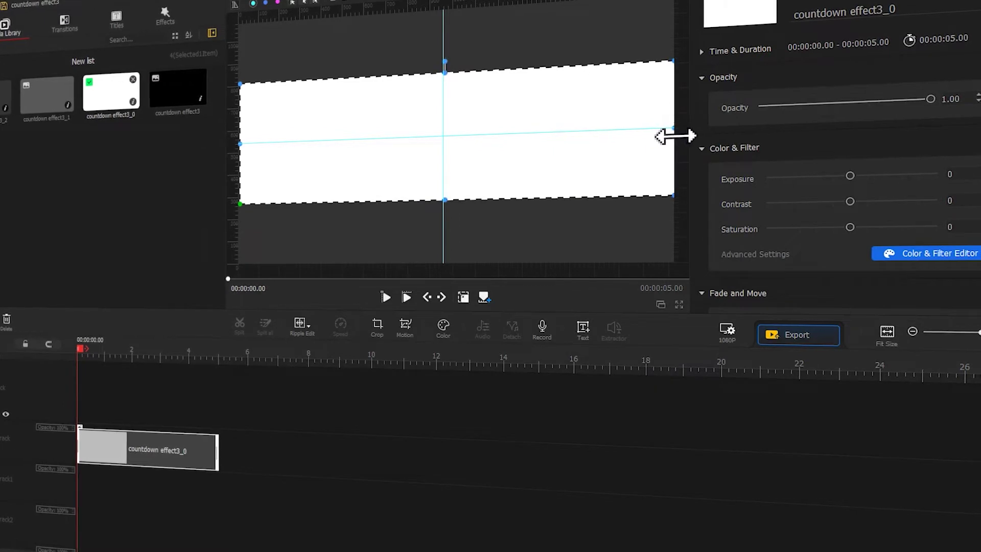
drag(445, 200, 454, 137)
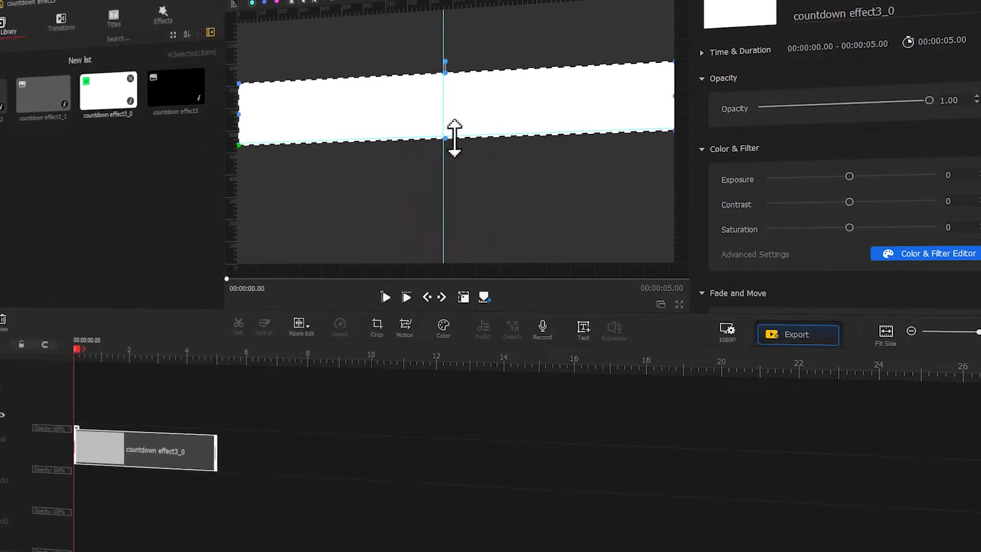
drag(445, 74, 447, 135)
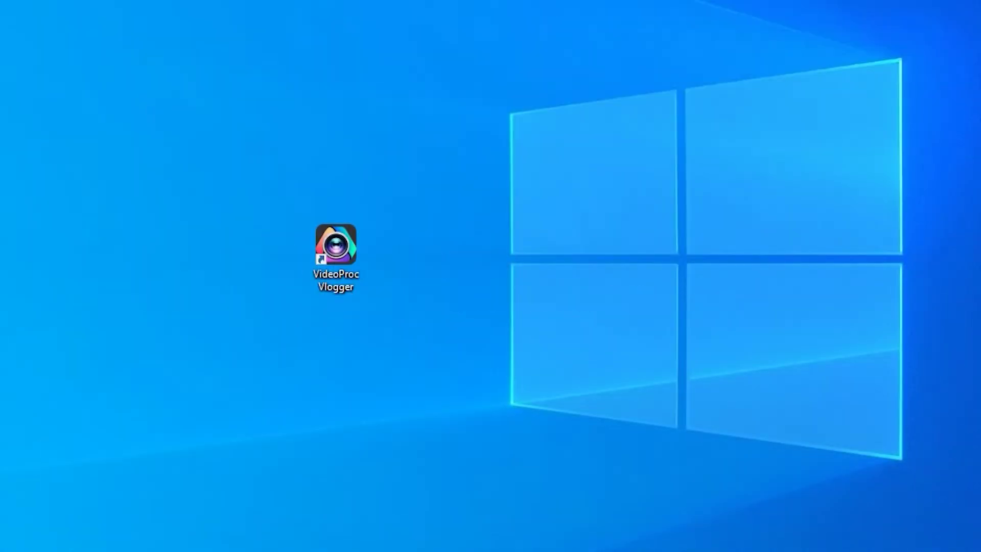
Launch VideoProc Vlogger and name the new project 'countdown effect3'.
double_click(357, 247)
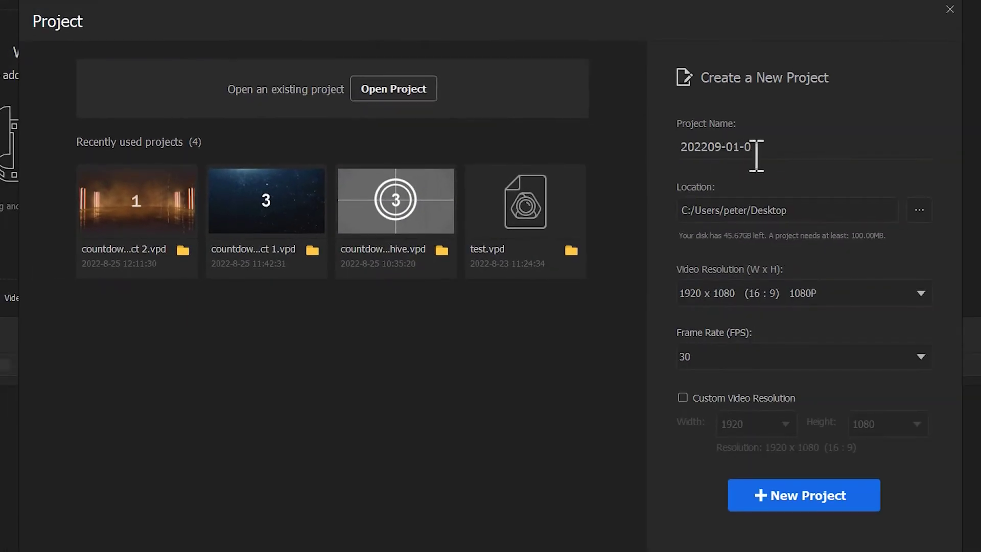
click(761, 149)
text(countdown effect3)
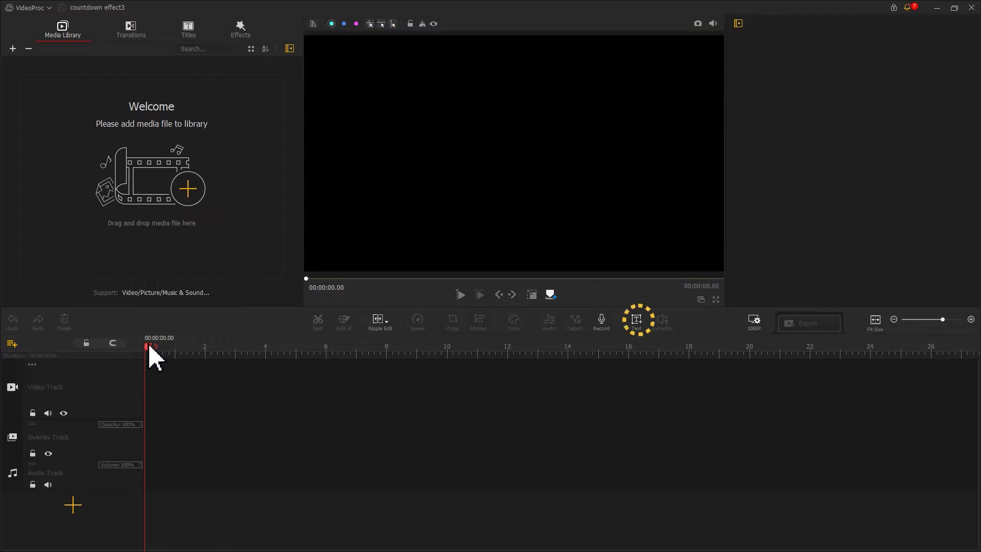
Add a text clip with its 'Text Here' placeholder deleted, and save the black frame as countdown effect3.png.
click(636, 321)
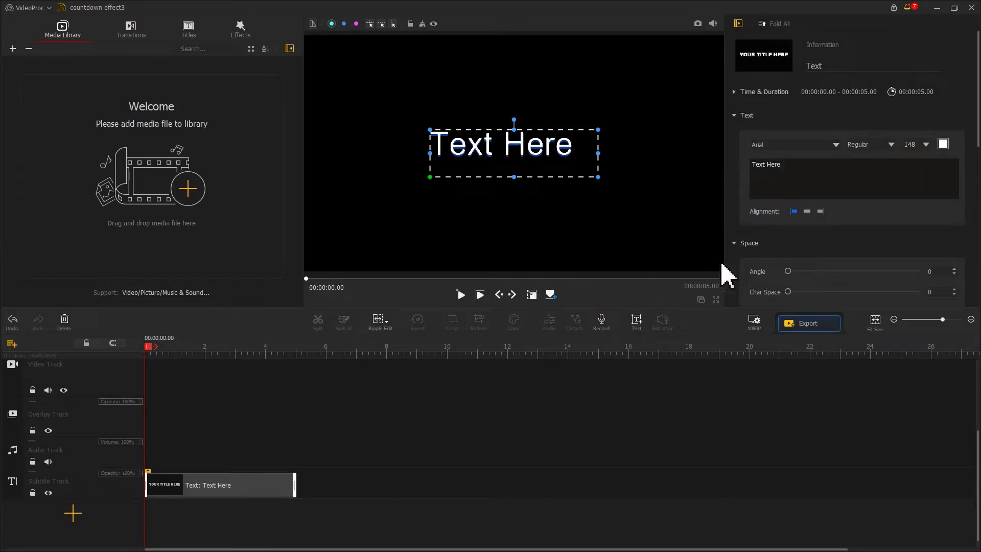
drag(787, 164, 751, 166)
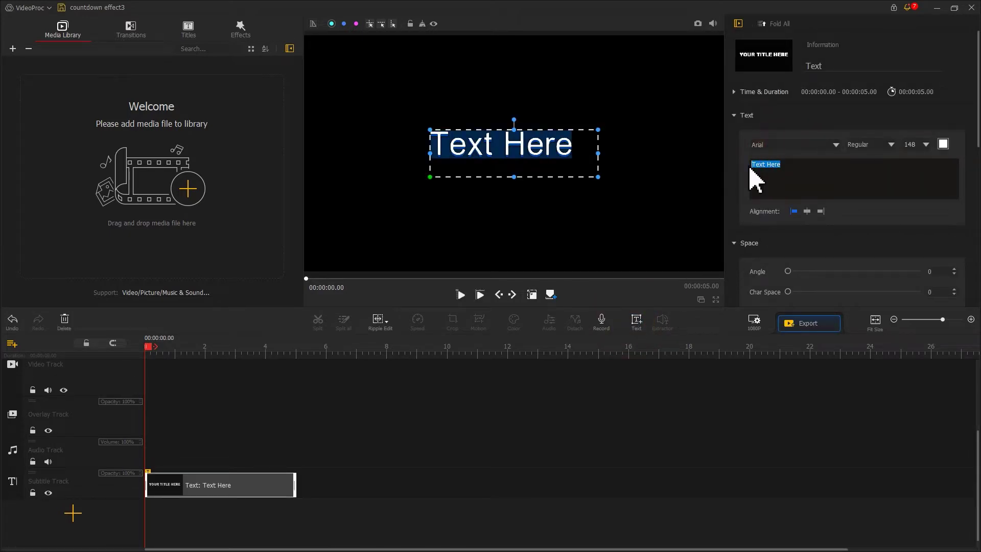
key(BackSpace)
click(530, 297)
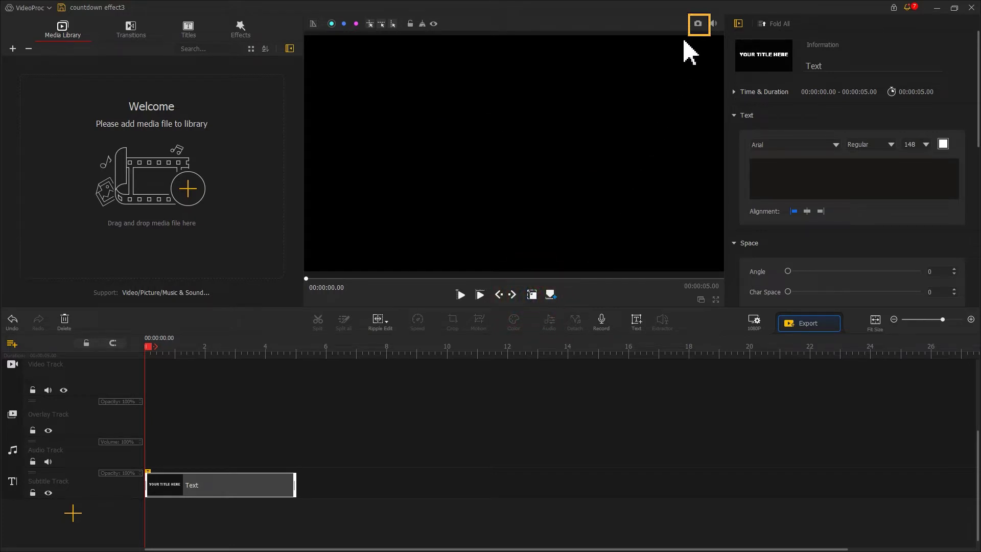
click(698, 24)
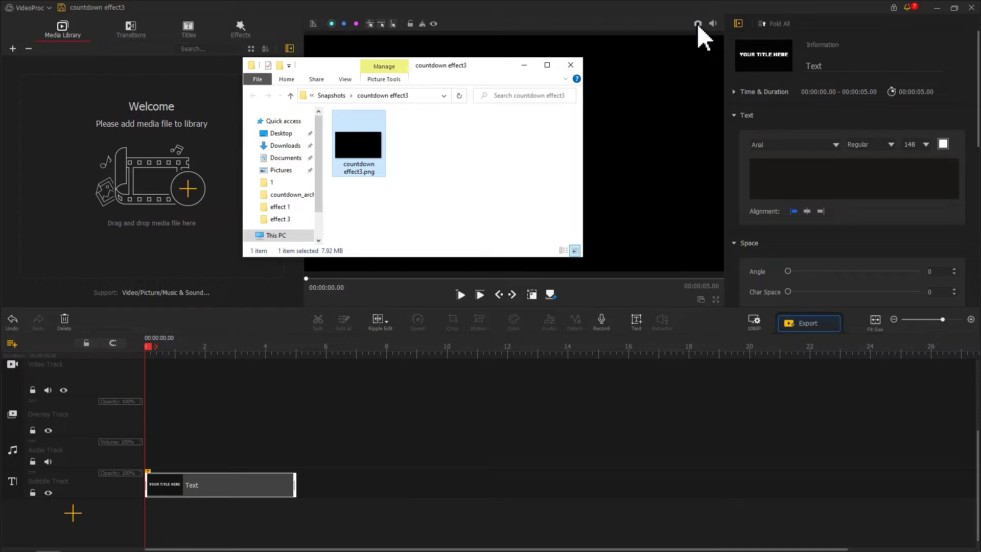
Set the project background to White and save that frame as countdown effect3_0.png.
click(661, 27)
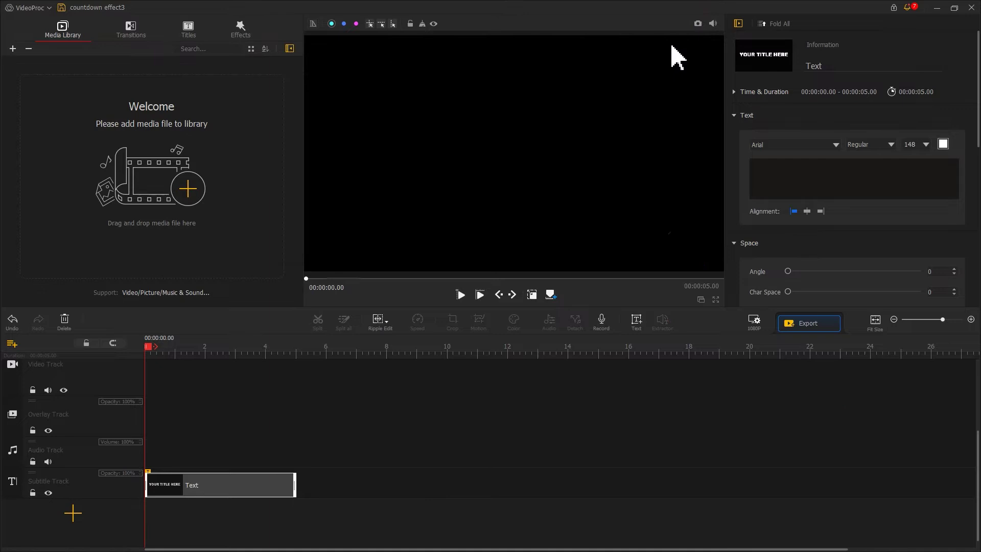
click(754, 322)
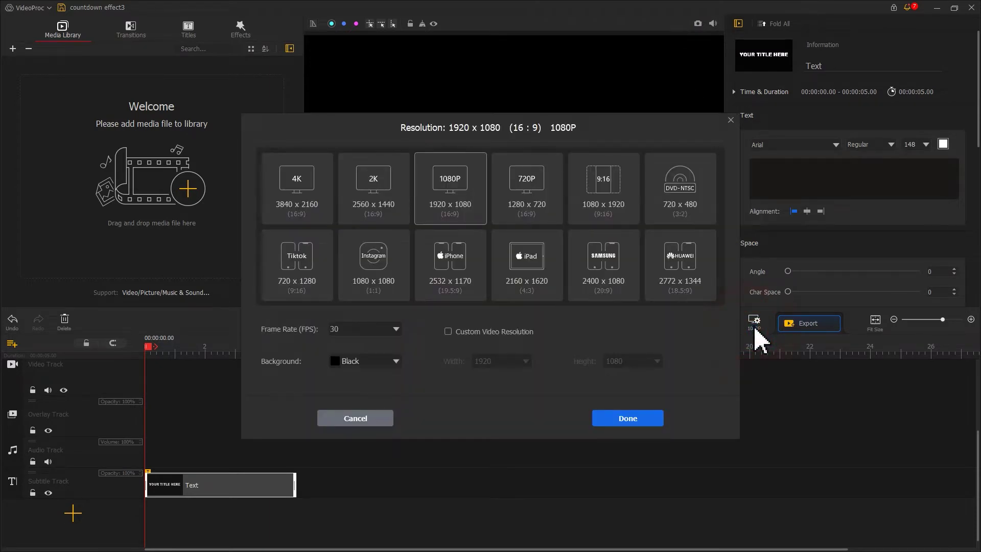
click(396, 361)
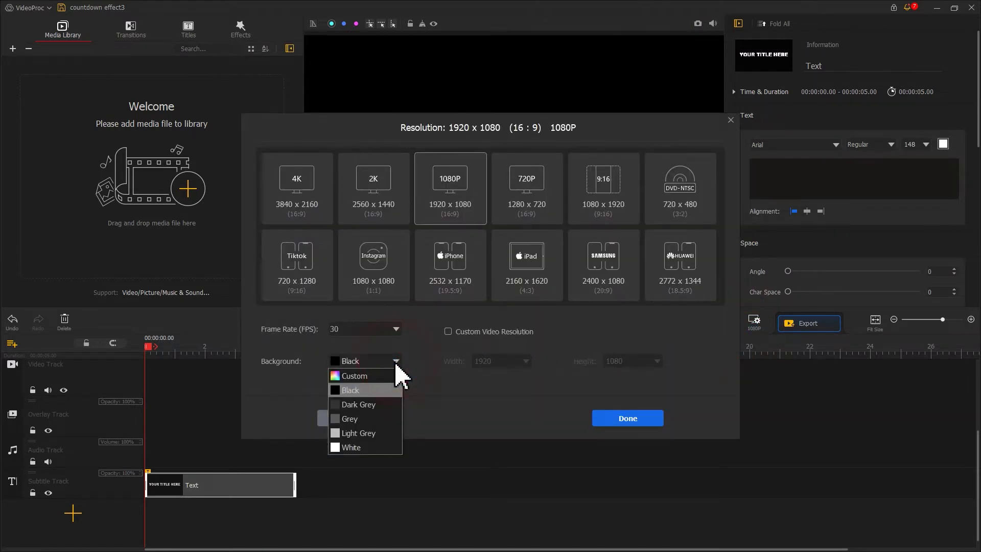
click(376, 447)
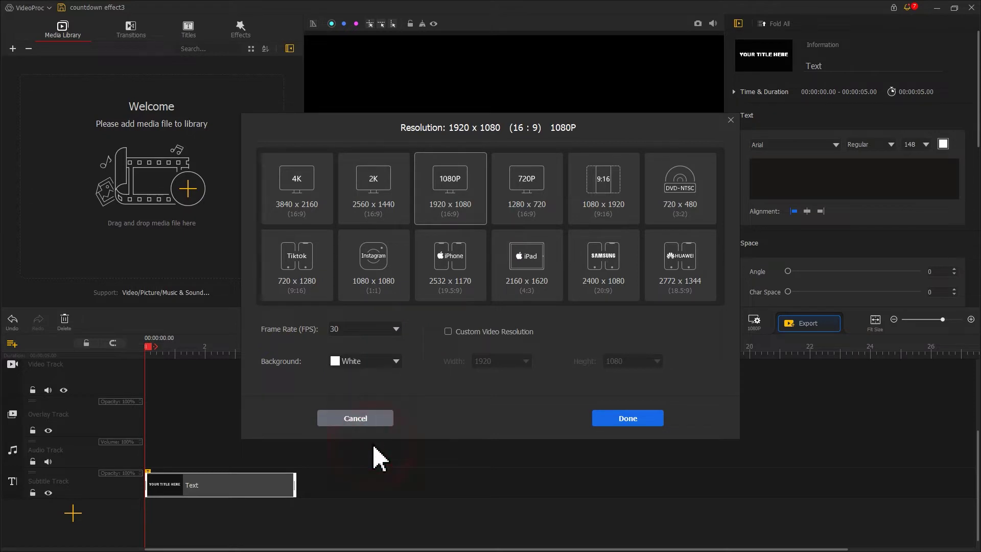
click(627, 417)
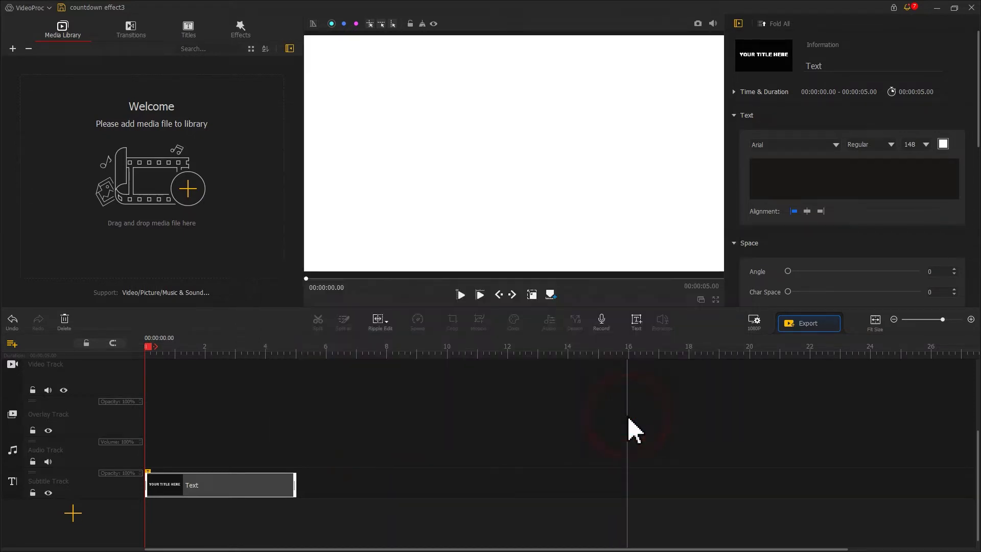
click(698, 23)
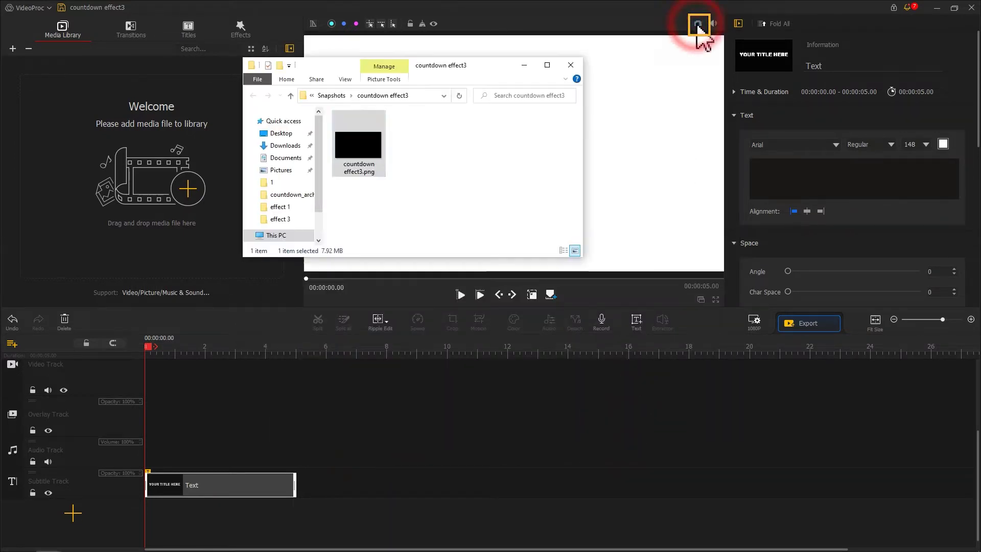
click(697, 23)
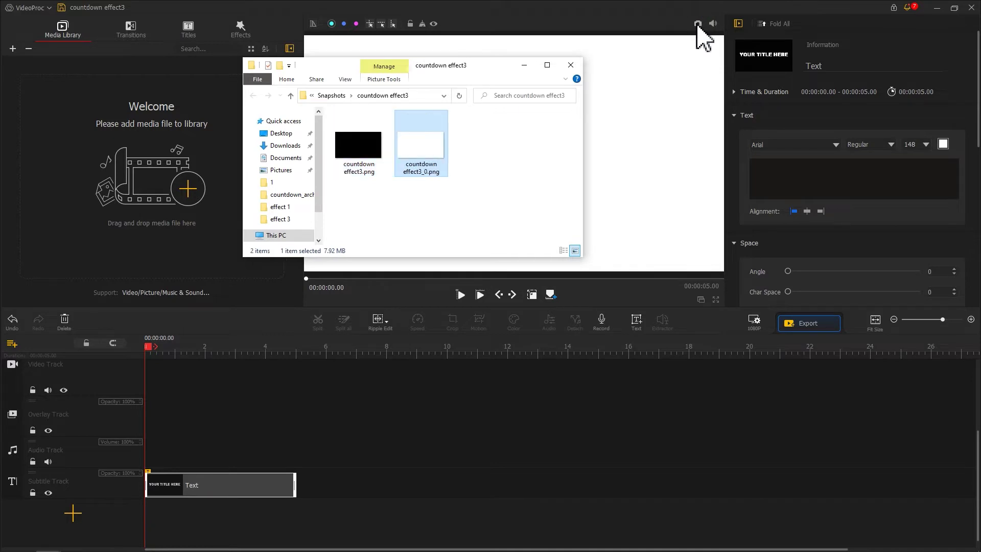
Change the background to Grey and save that frame as countdown effect3_1.png.
click(755, 326)
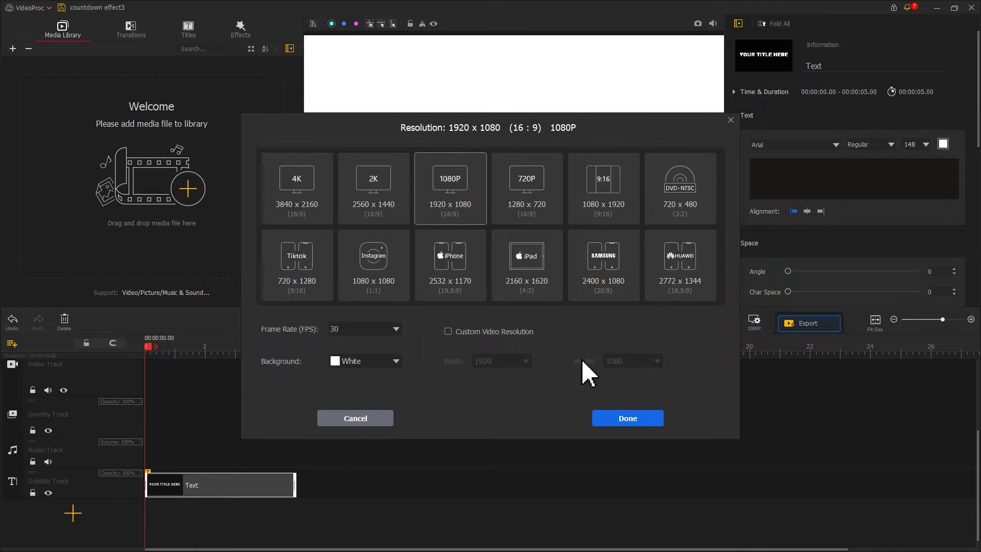
click(396, 361)
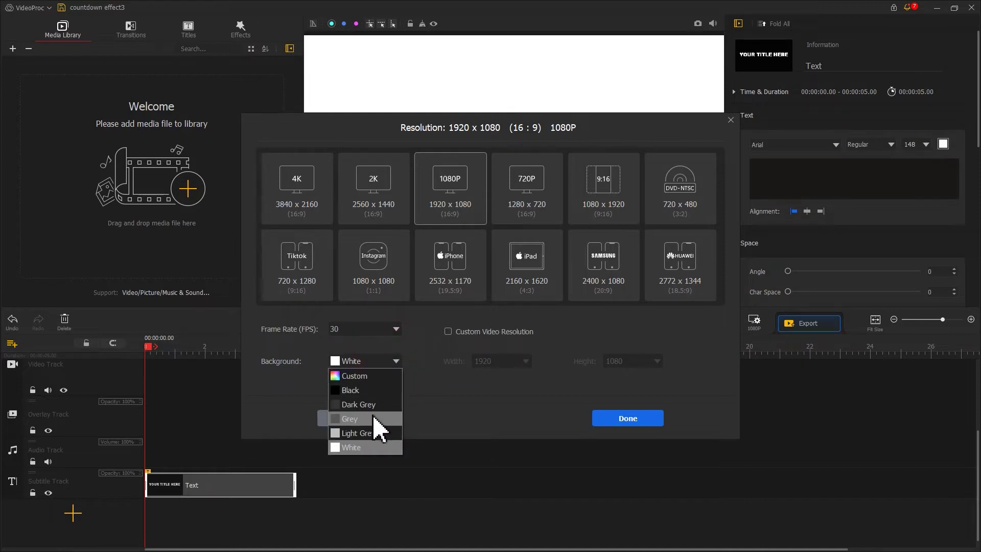
click(357, 418)
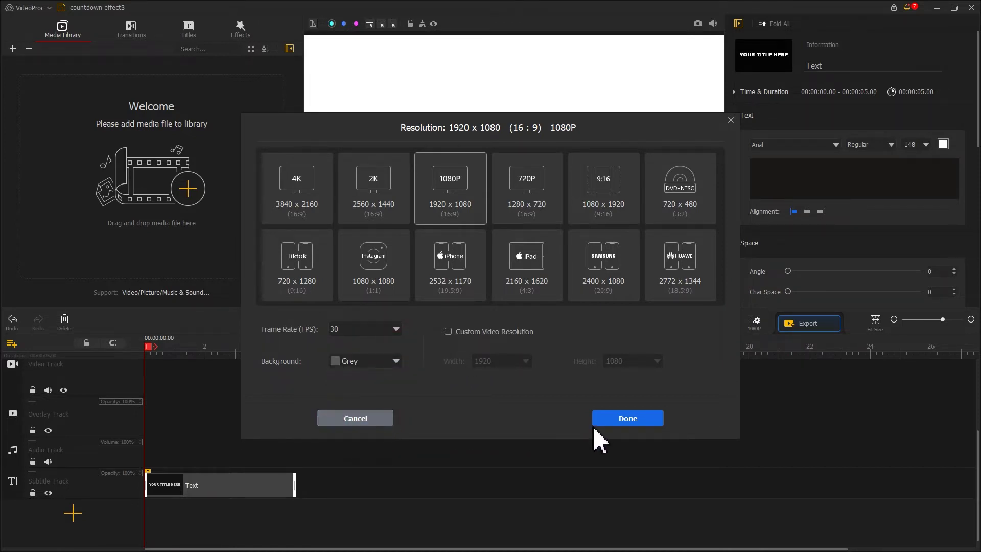
click(626, 419)
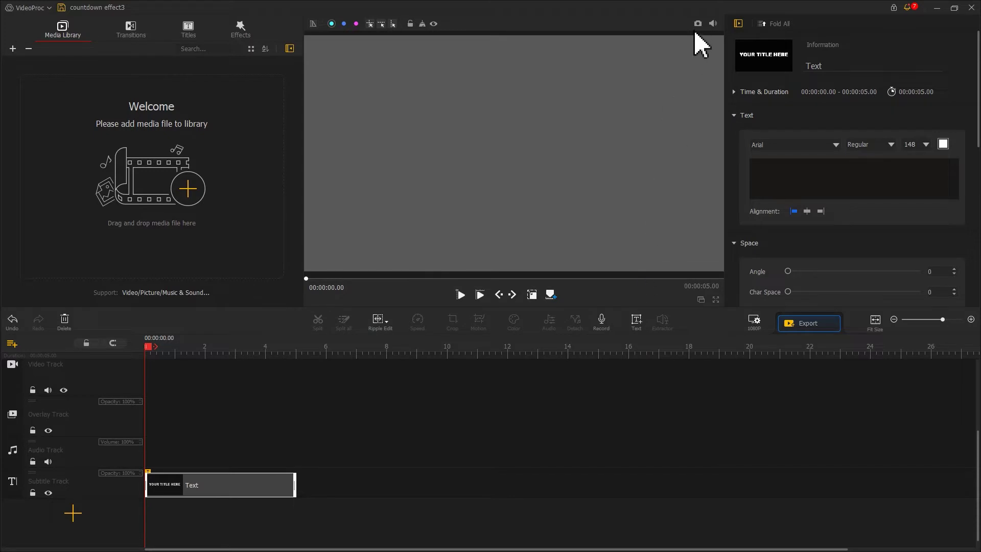
click(697, 24)
click(697, 24)
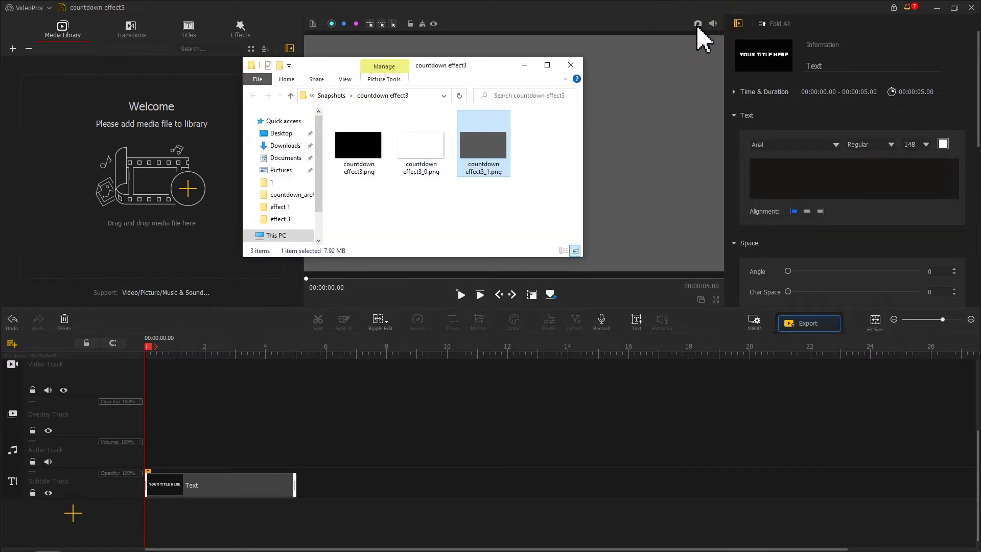
Set the background to Dark Grey and save the frame as countdown effect3_2.png.
click(755, 321)
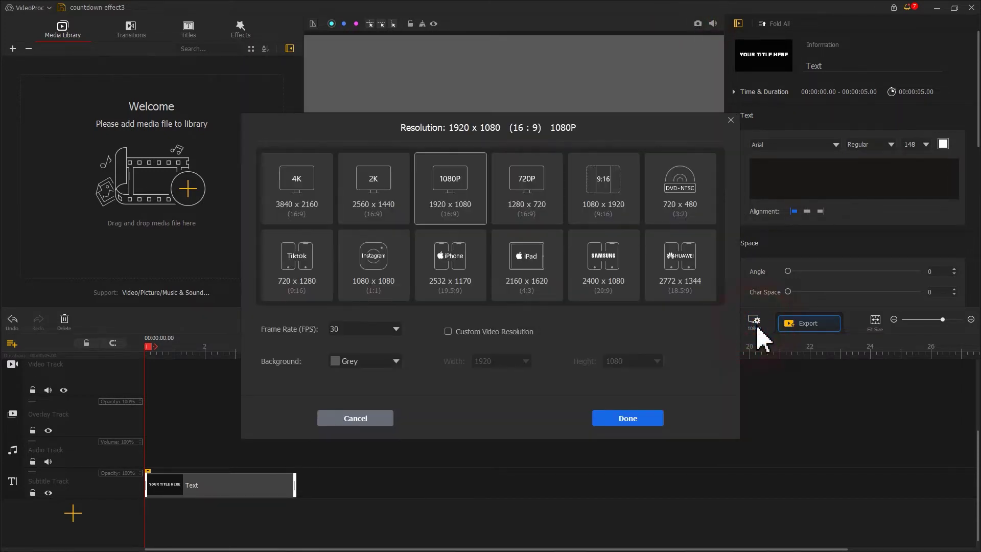
click(387, 361)
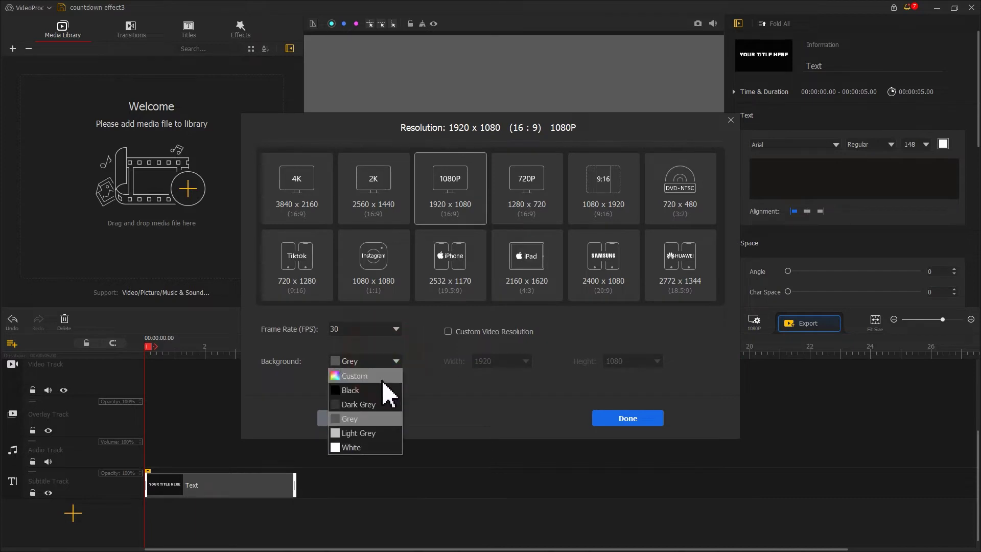
click(358, 404)
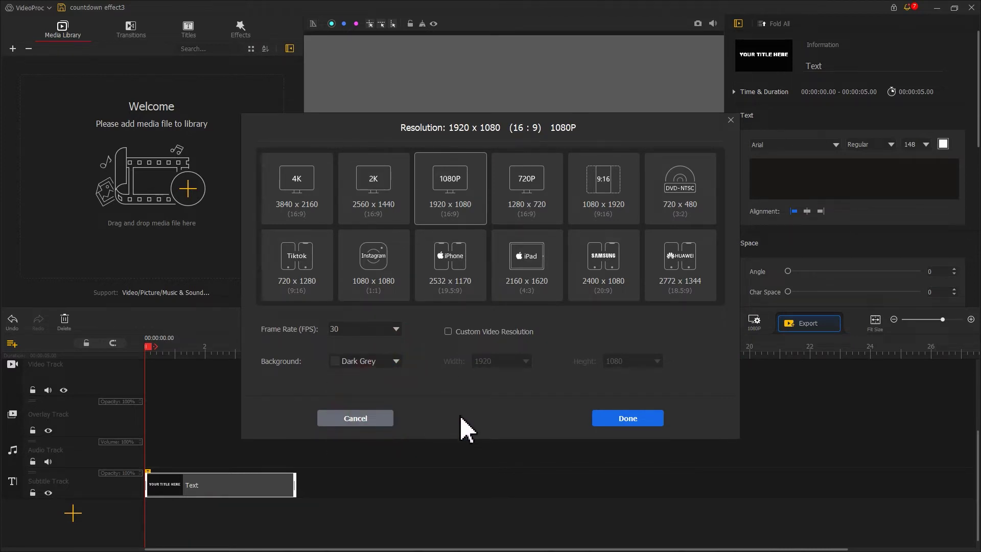
click(620, 420)
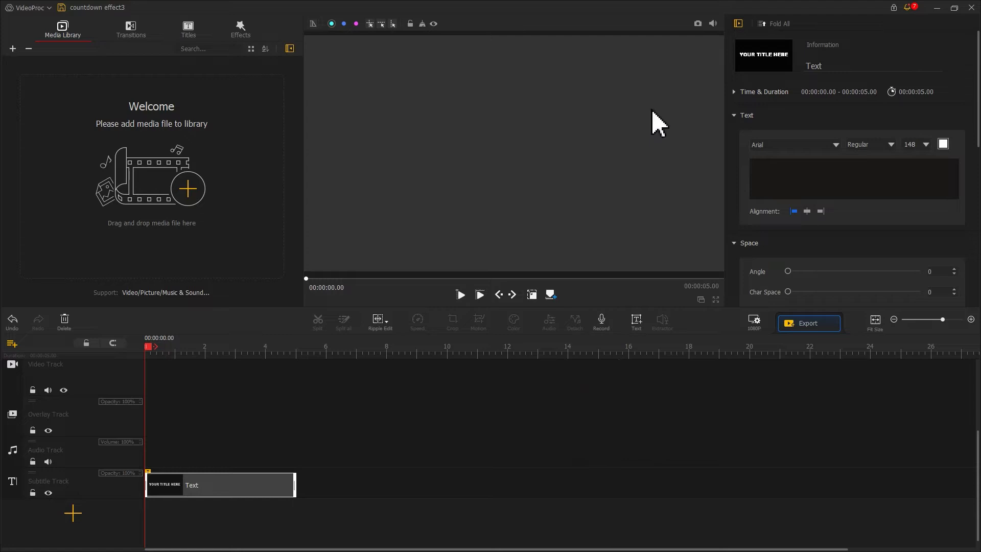
click(698, 24)
click(697, 24)
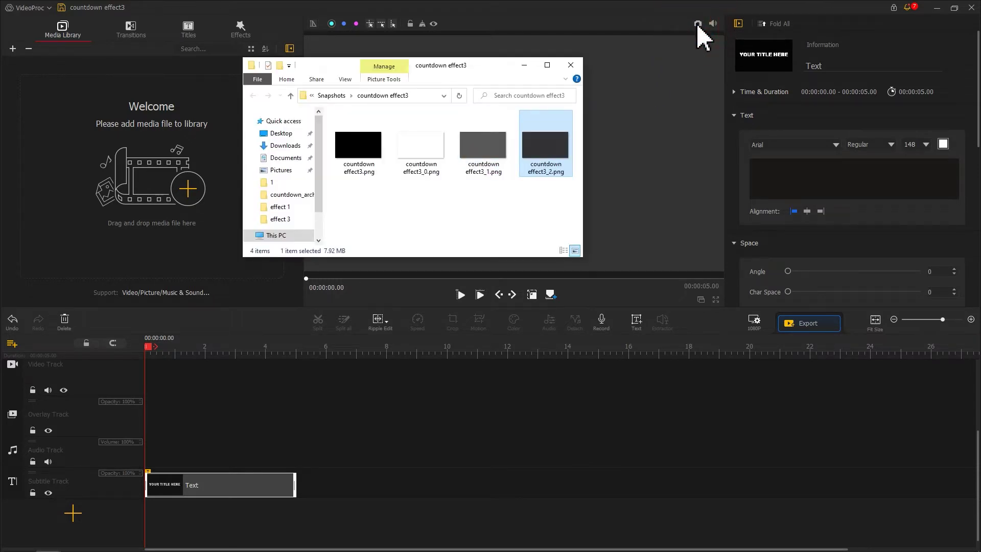
Bring the four saved snapshot images into the media library as the New list folder.
drag(565, 188, 169, 170)
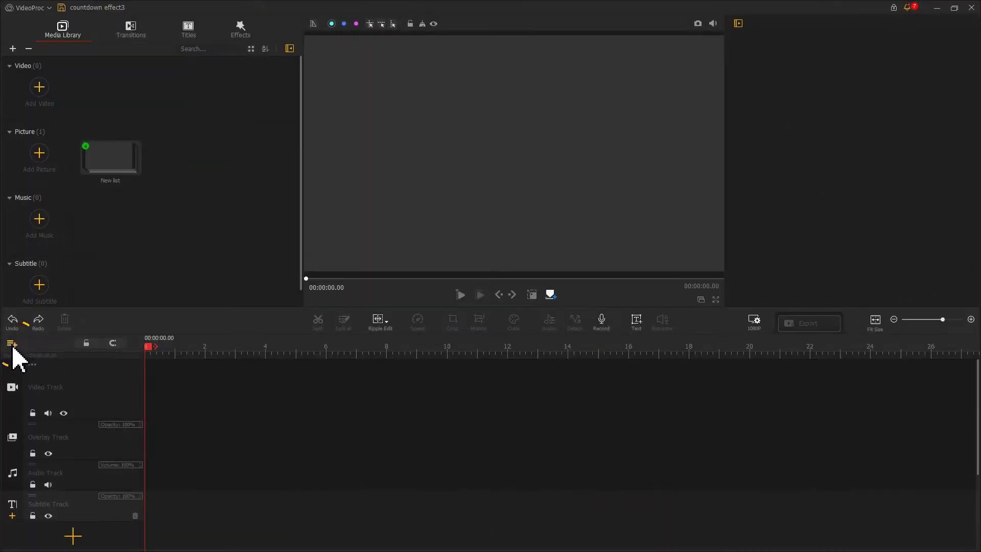
Add three new overlay tracks to the timeline.
click(13, 345)
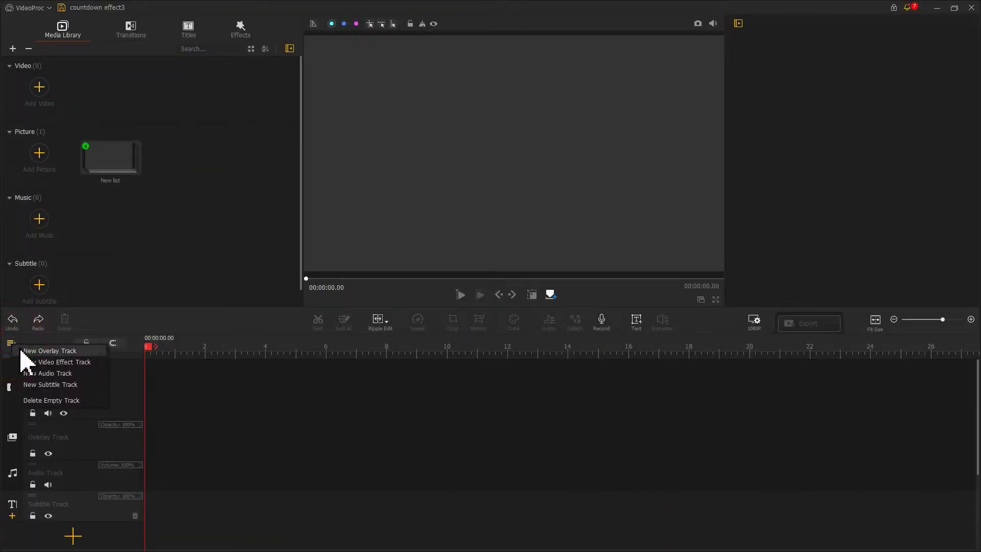
click(19, 351)
click(10, 343)
click(30, 349)
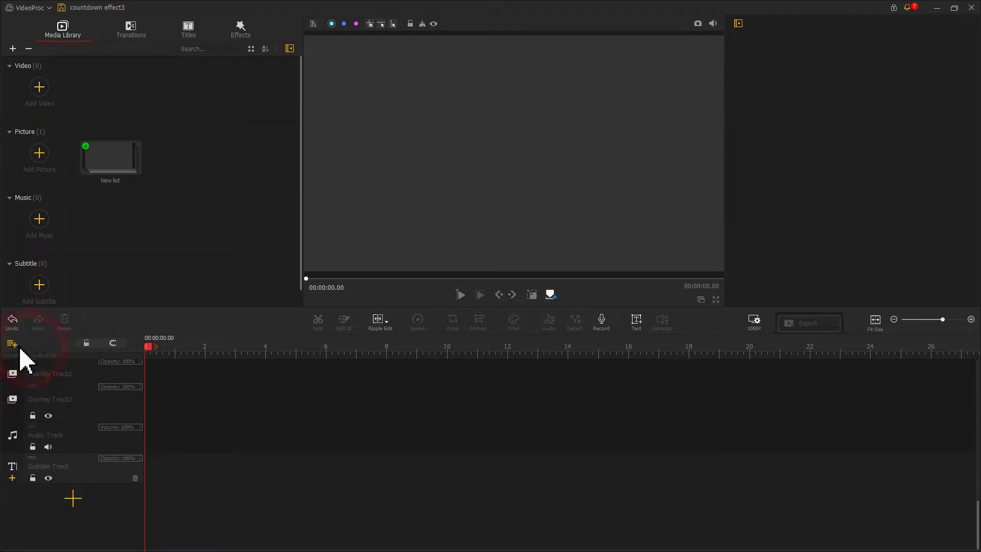
click(10, 343)
click(28, 348)
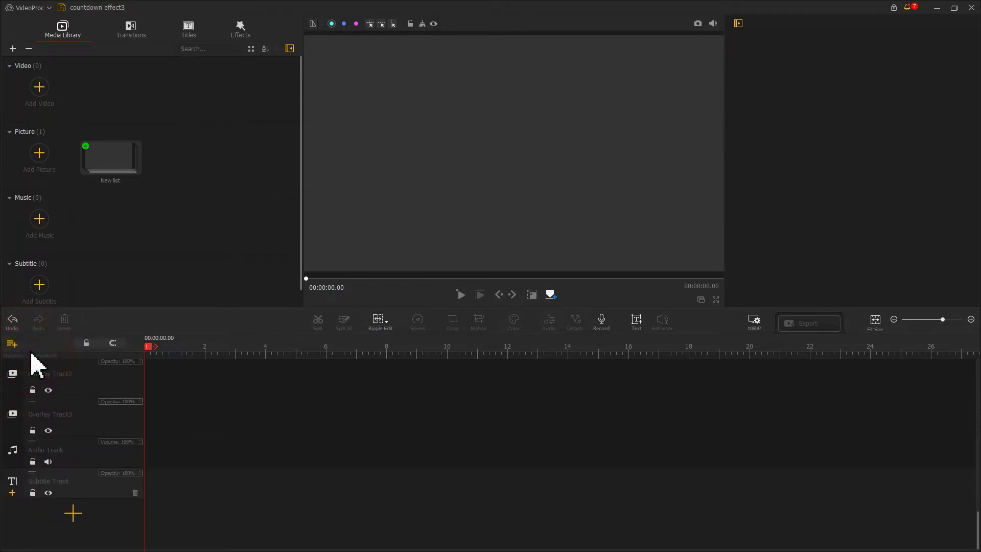
Show the preview rulers and crosshair guides, with the horizontal guide moved to the frame centre.
click(313, 24)
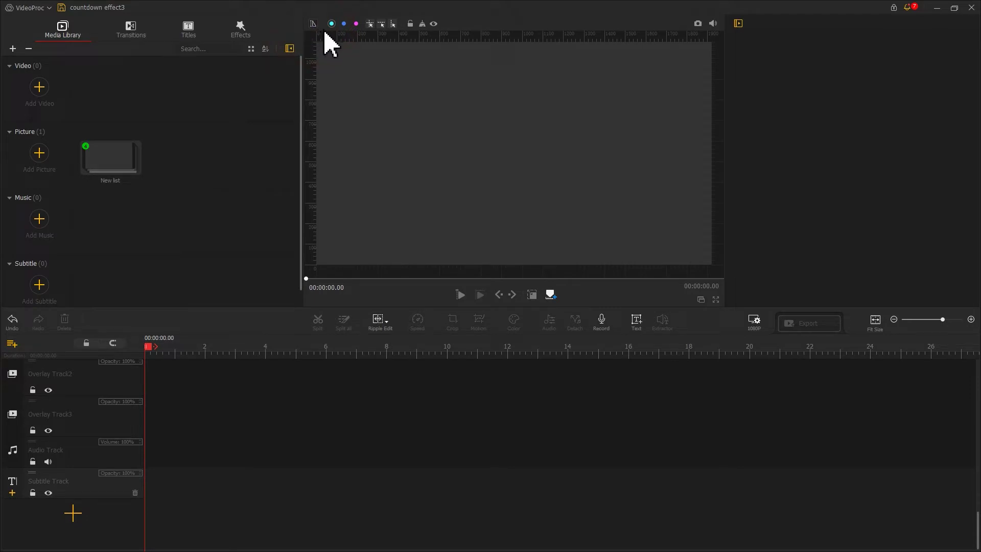
click(368, 24)
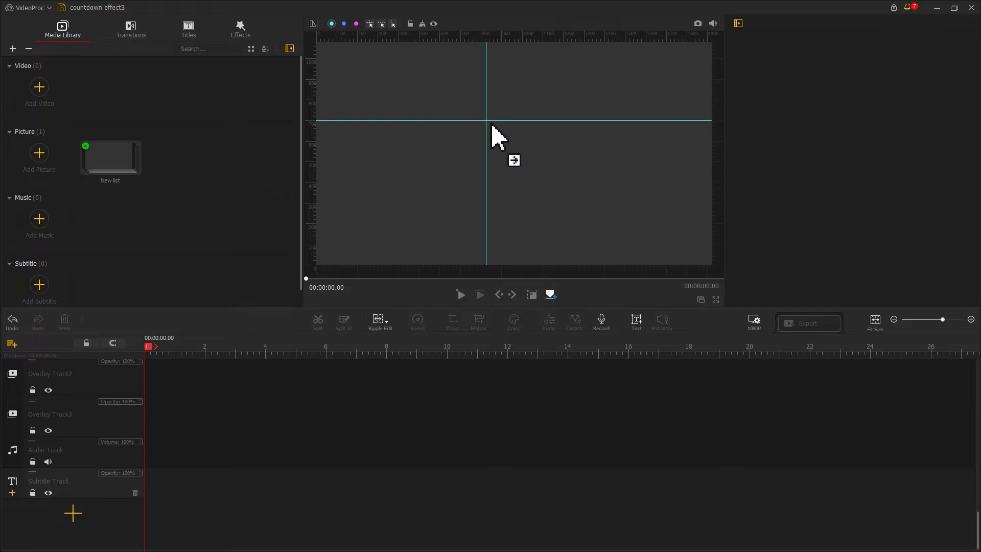
drag(515, 135, 518, 155)
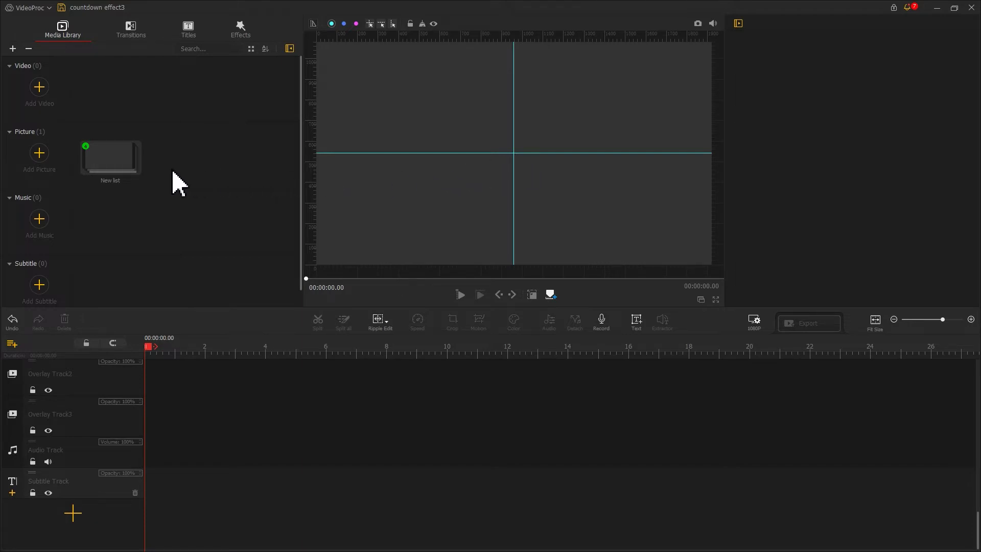
Place countdown effect3_0 on the overlay track, stretched edge to edge and collapsed into a thin line.
double_click(116, 163)
drag(174, 97, 145, 394)
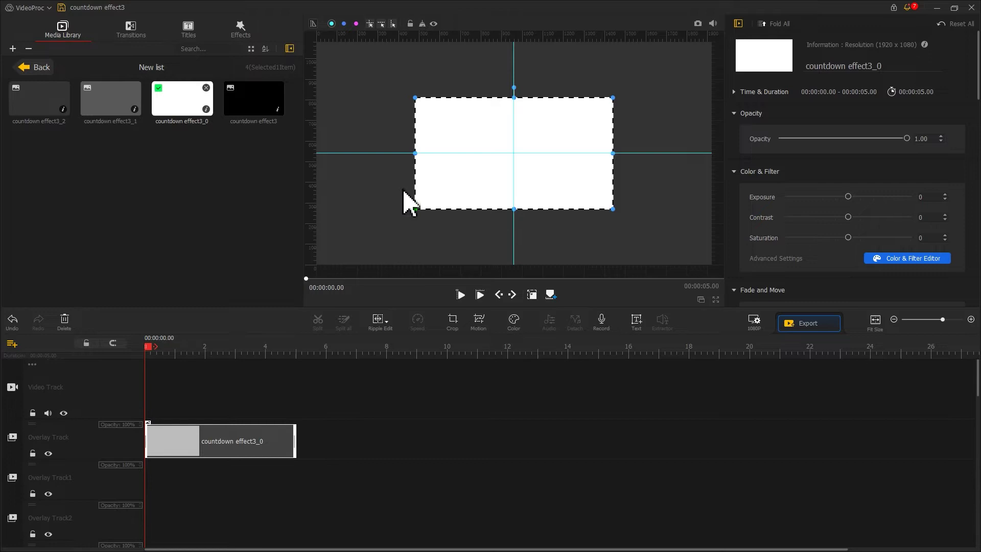
drag(415, 155, 318, 155)
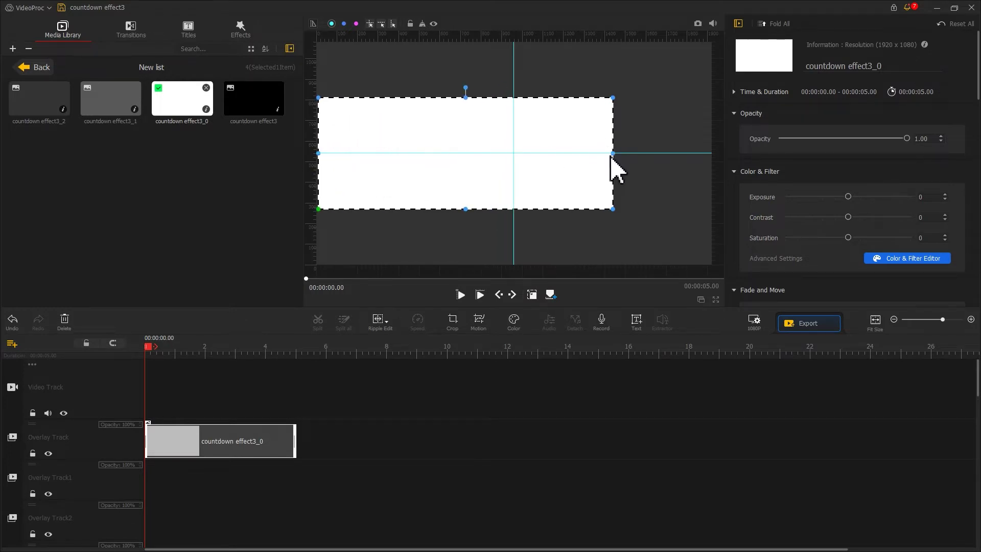
drag(612, 156, 713, 160)
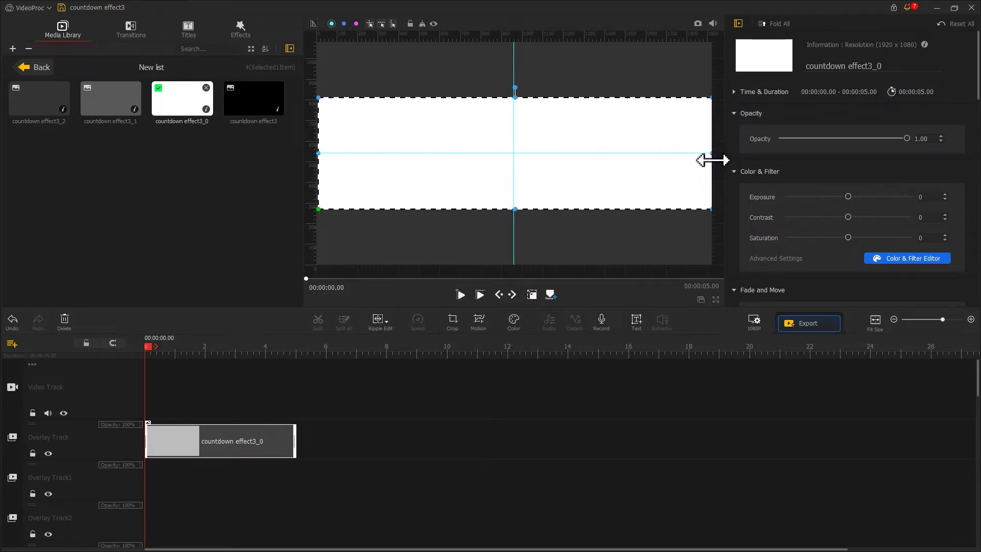
drag(517, 210, 524, 155)
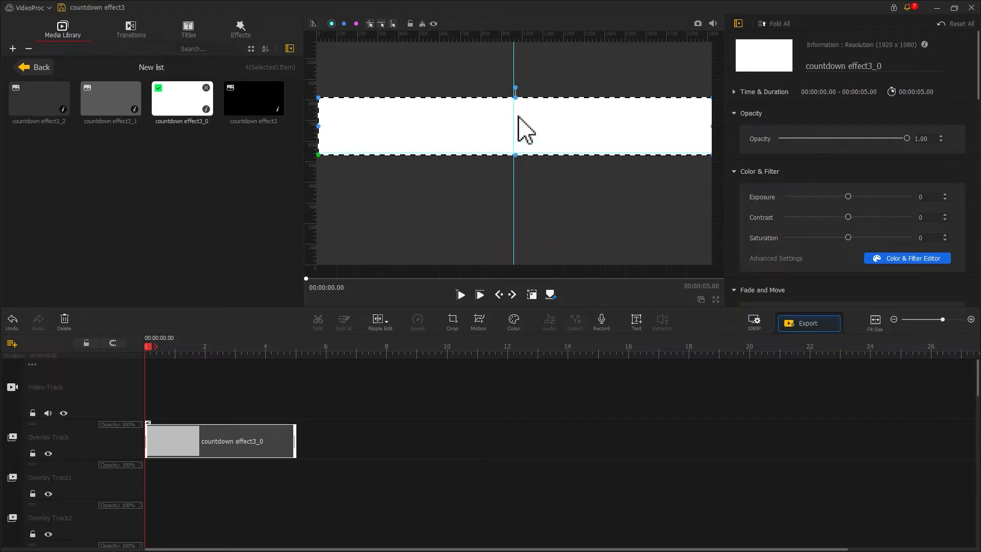
drag(516, 99, 521, 155)
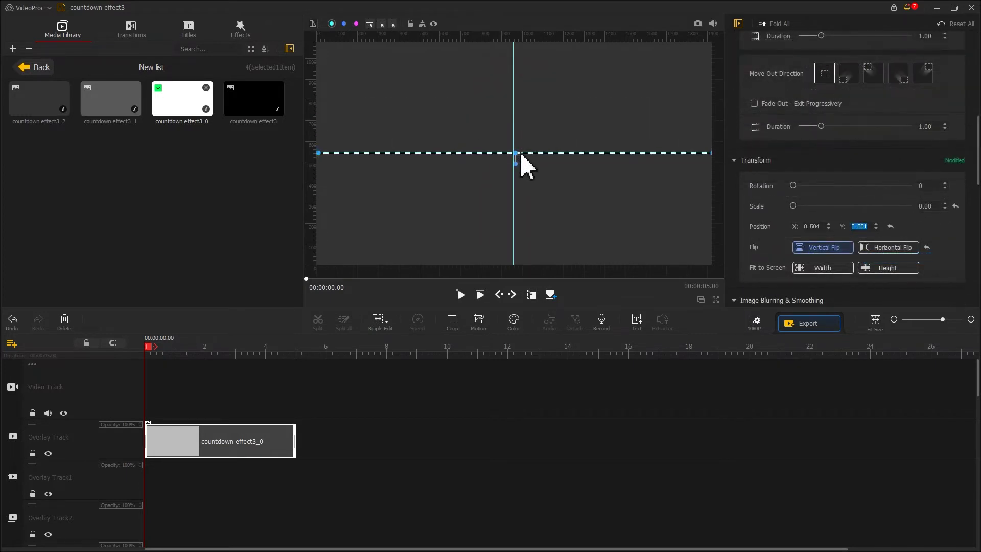
Copy the white line clip onto Overlay Track1, aligned to the start of the track.
click(532, 294)
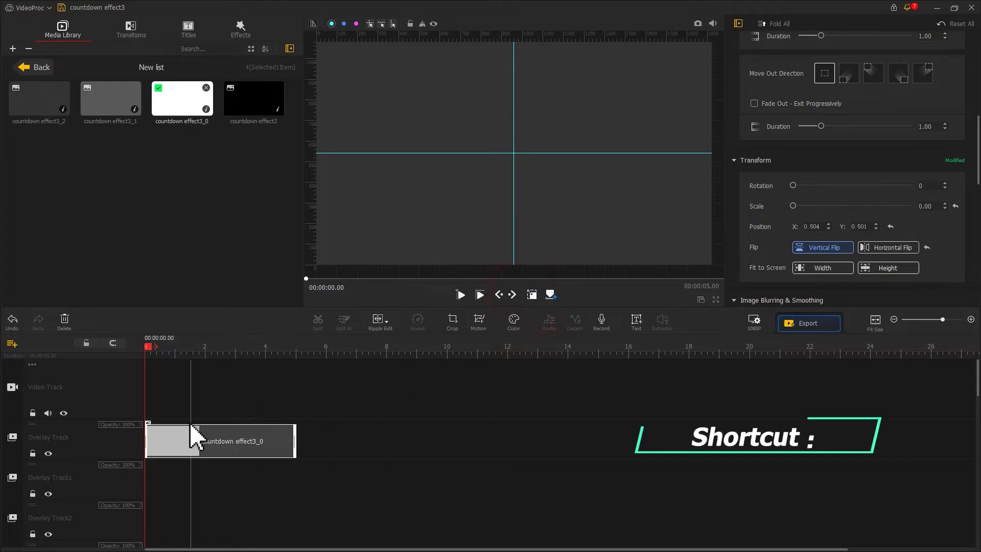
click(180, 439)
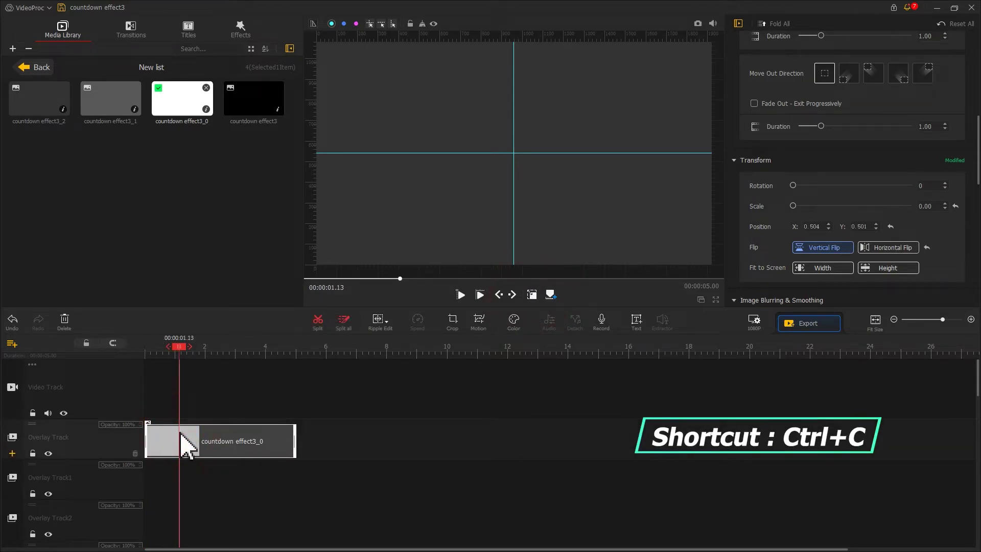
right_click(162, 467)
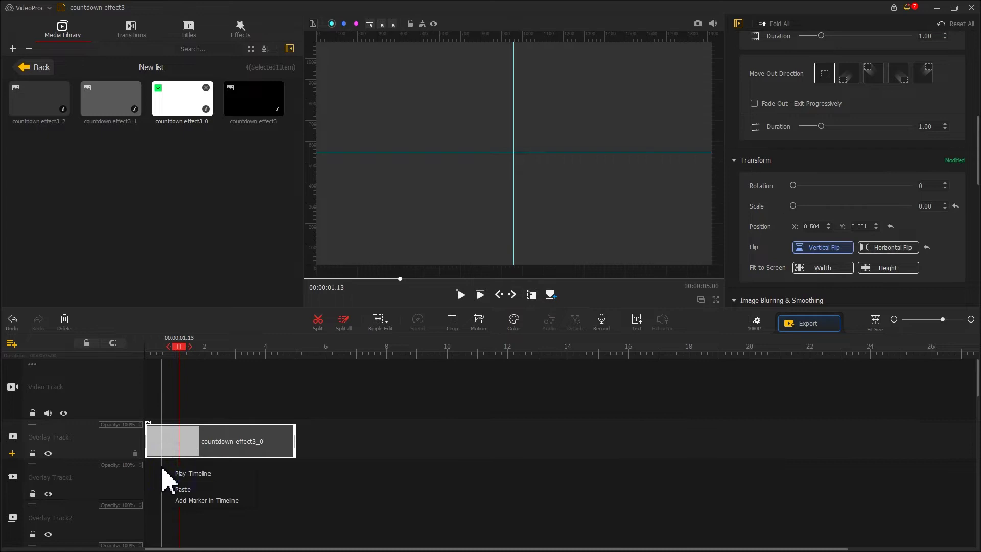
click(182, 489)
drag(184, 495, 158, 482)
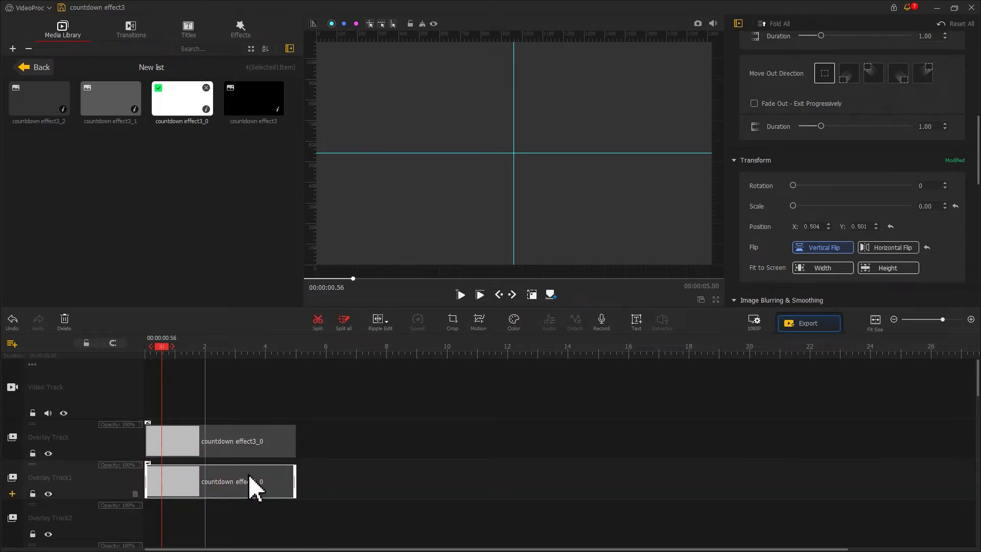
Rotate the copy 90 degrees, centre it at Position X 0.500, and hide the guides.
click(918, 185)
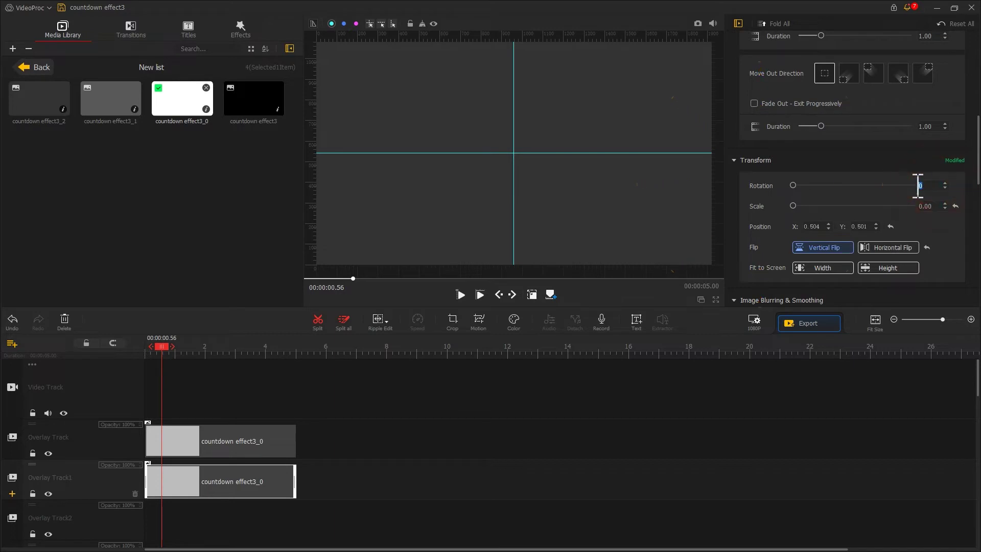
key(Return)
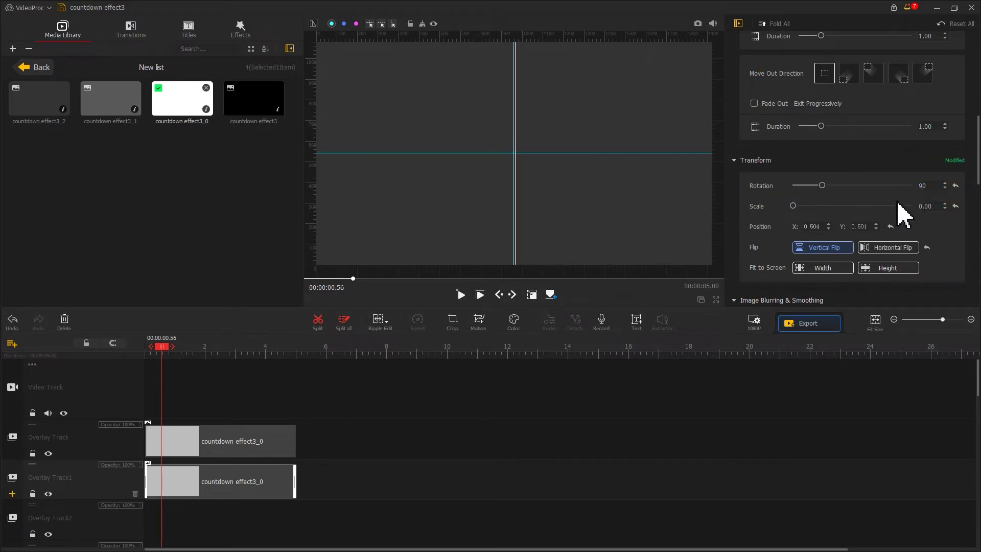
click(828, 229)
click(828, 229)
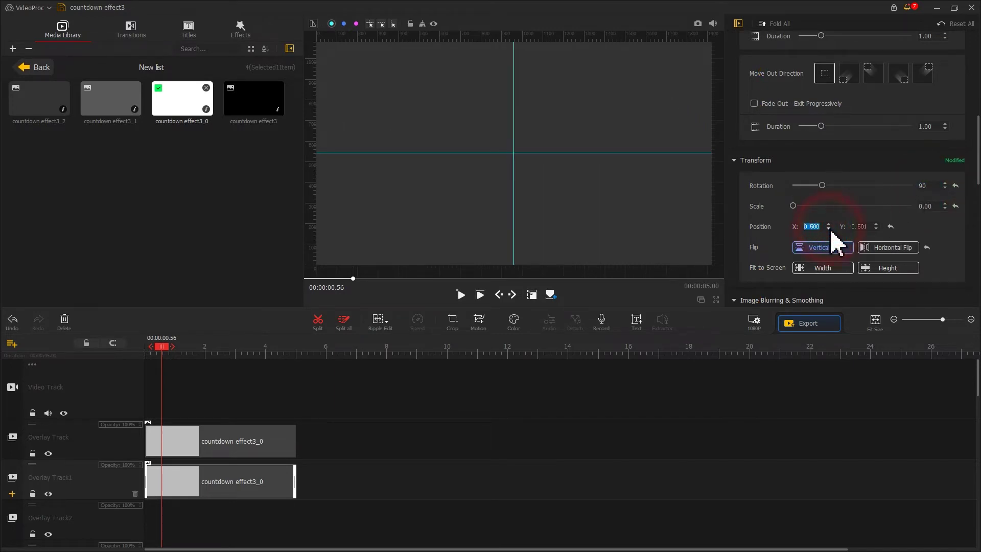
click(433, 23)
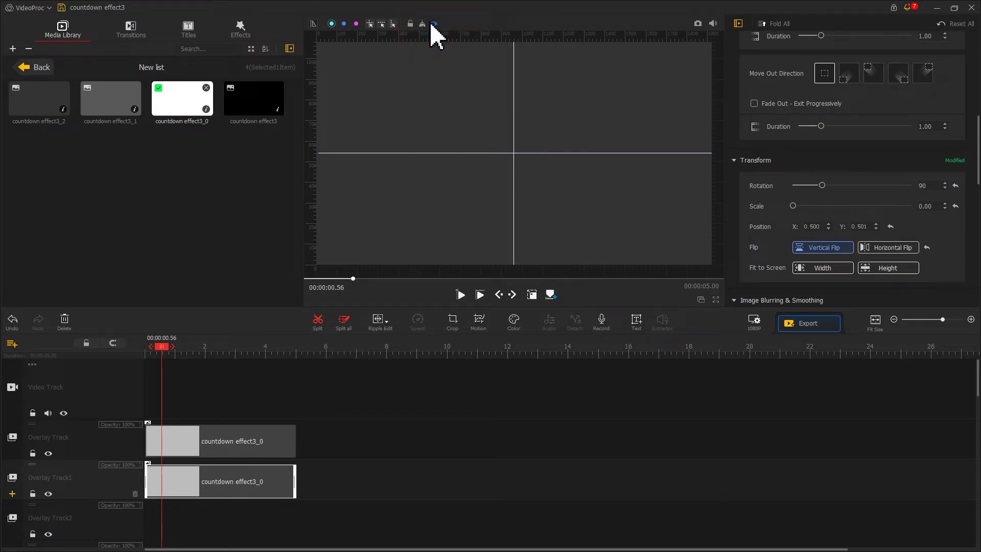
Set the canvas background to Black and snapshot the white crosshair frame.
click(754, 325)
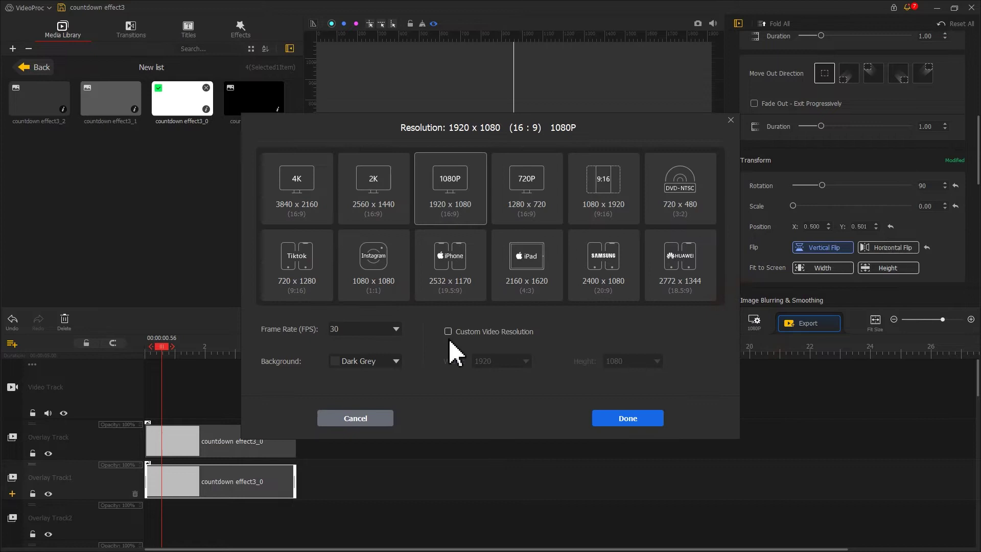
click(381, 361)
click(378, 390)
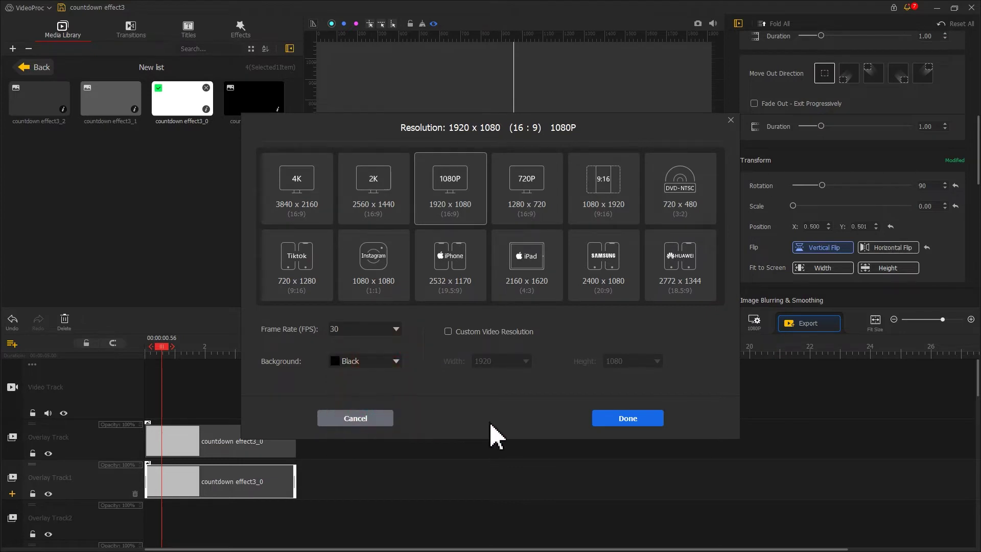
click(632, 418)
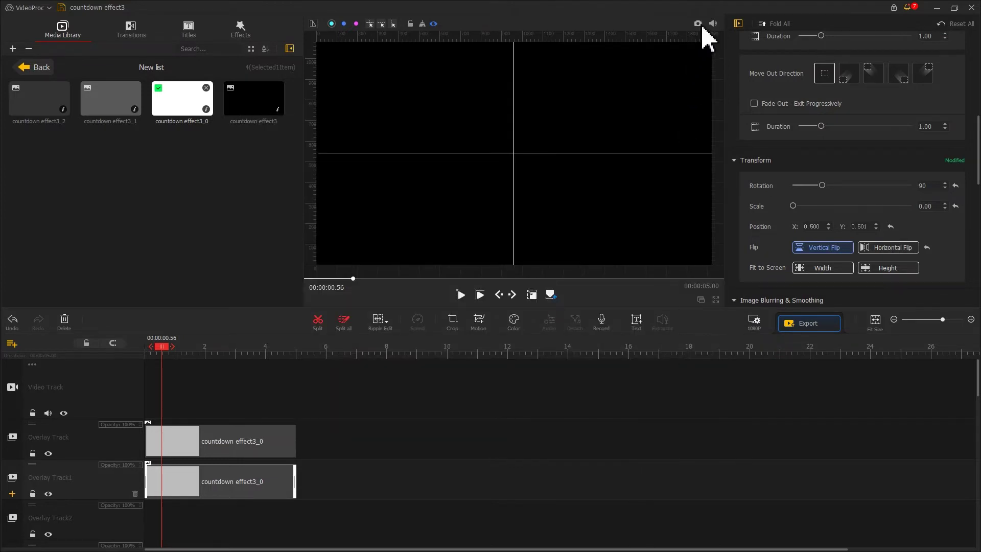
click(699, 24)
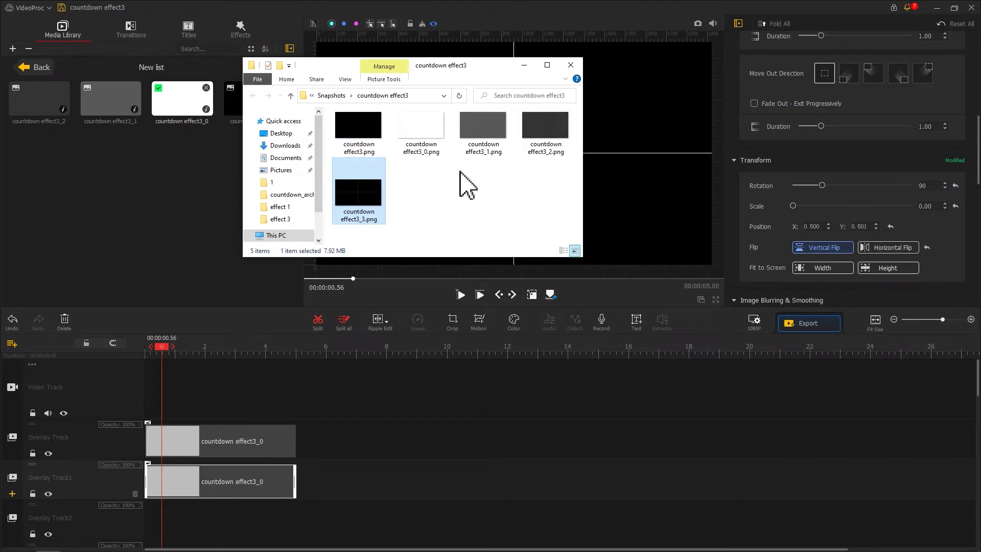
Import the countdown effect3_3 snapshot and put it on the overlay track full-frame, trimmed under three seconds.
drag(366, 210, 194, 218)
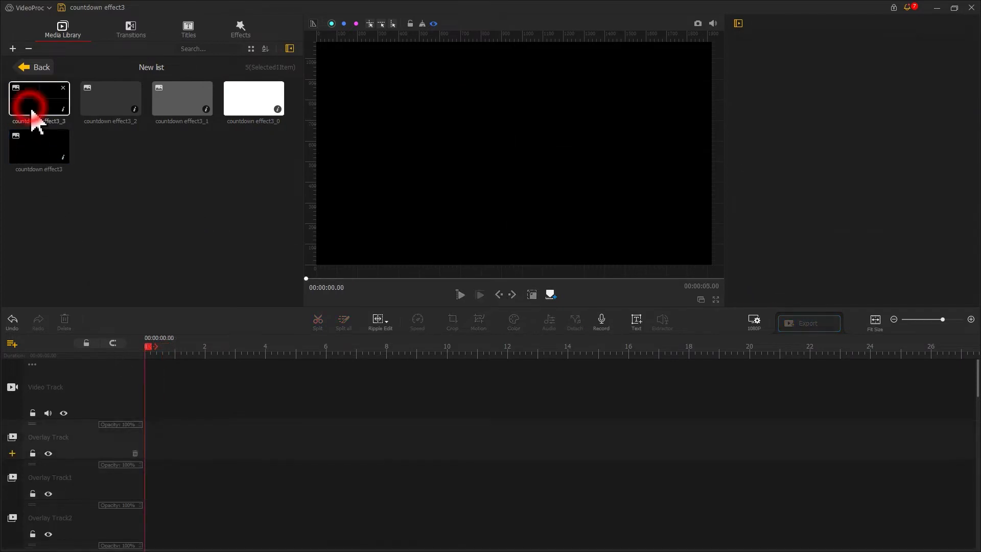
drag(34, 104, 135, 464)
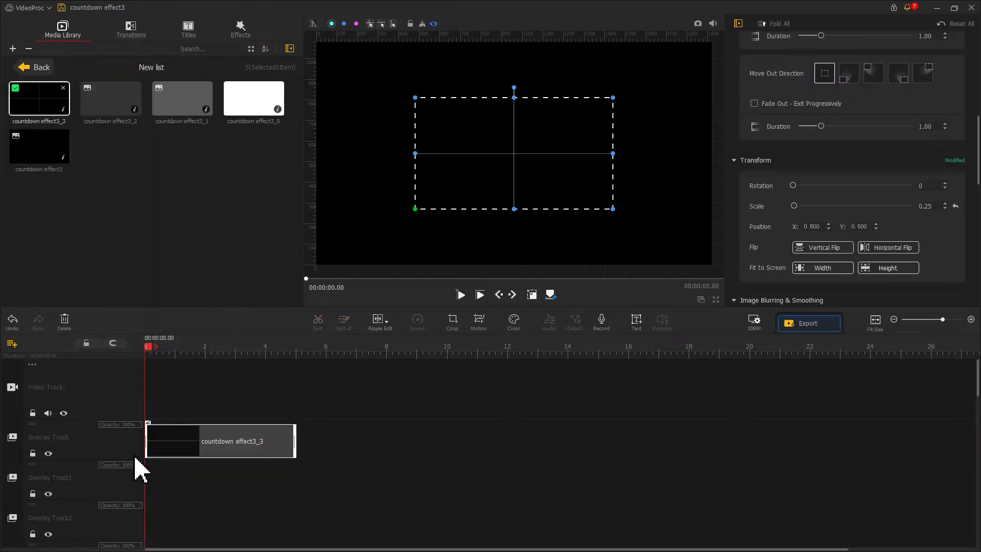
drag(414, 209, 313, 268)
drag(613, 96, 700, 48)
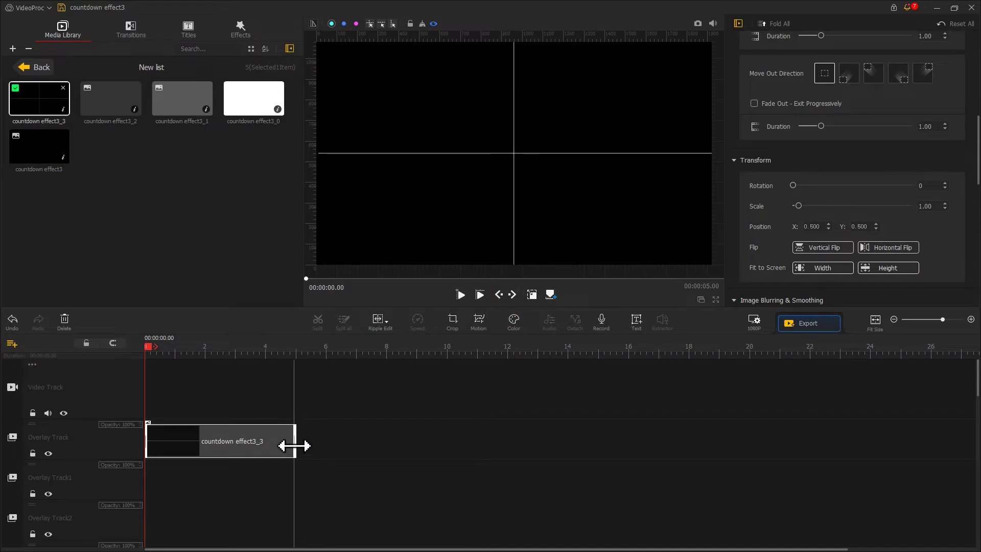
drag(295, 444, 228, 447)
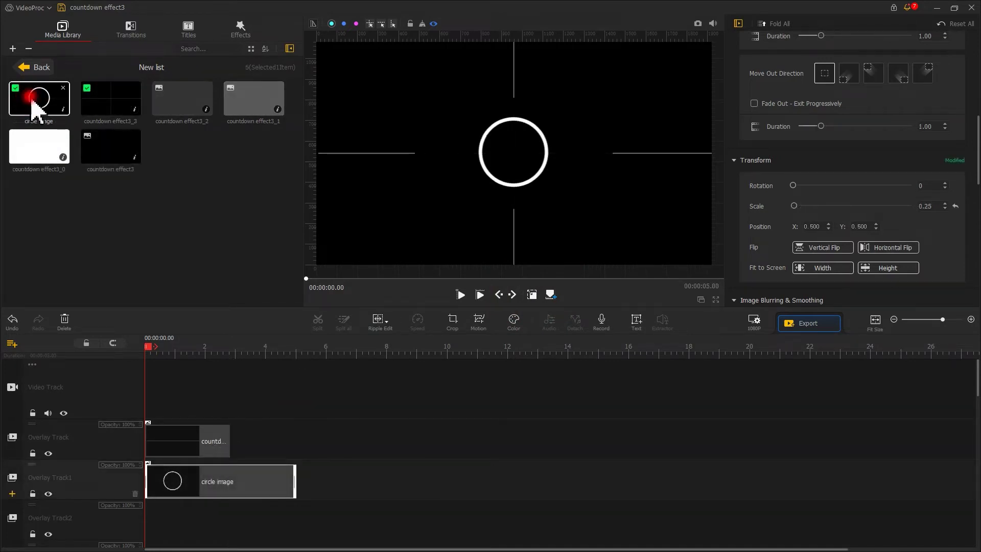
click(33, 99)
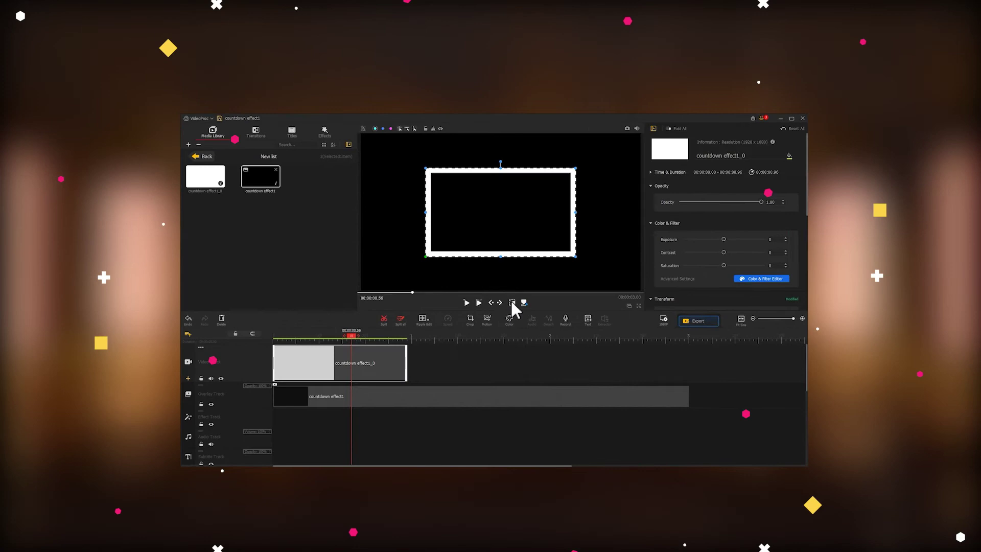
Drag the Circular Mask effect from the Effects list onto the effect track over the white frame.
click(511, 301)
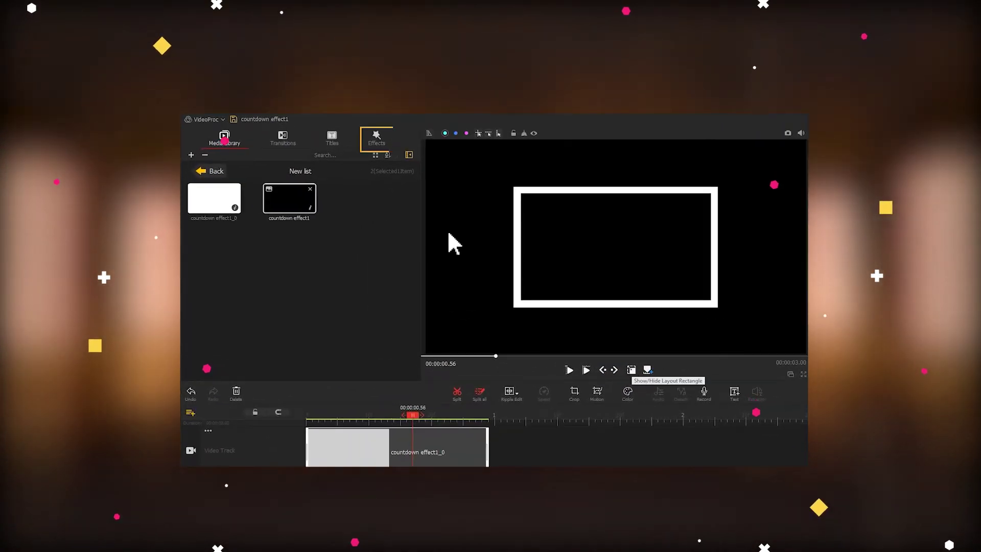
click(382, 147)
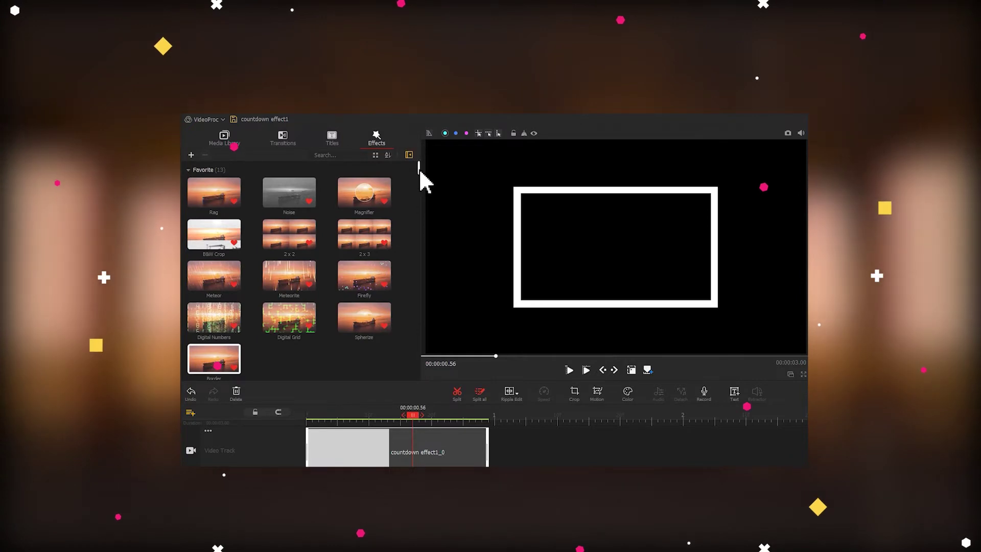
drag(419, 171, 419, 228)
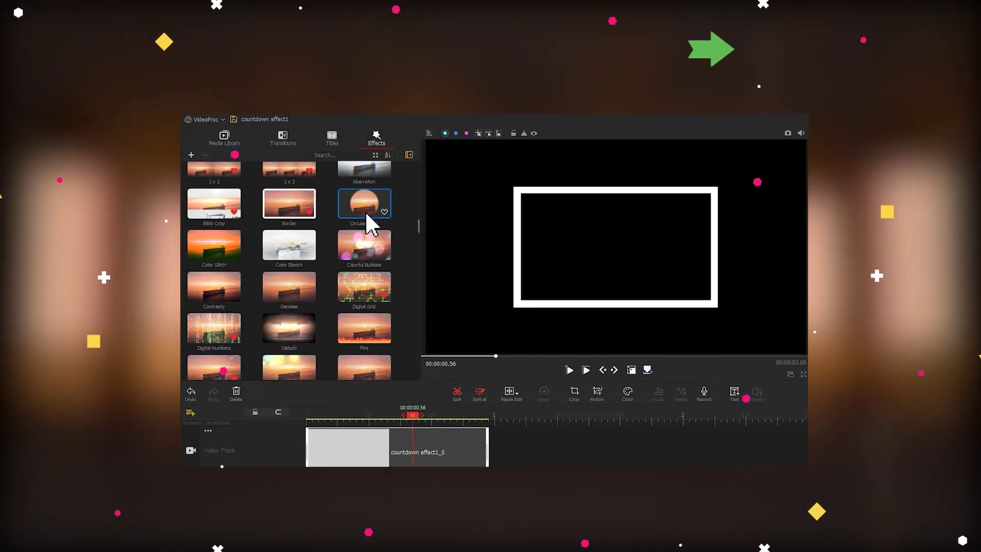
drag(365, 211, 285, 531)
drag(257, 415, 257, 416)
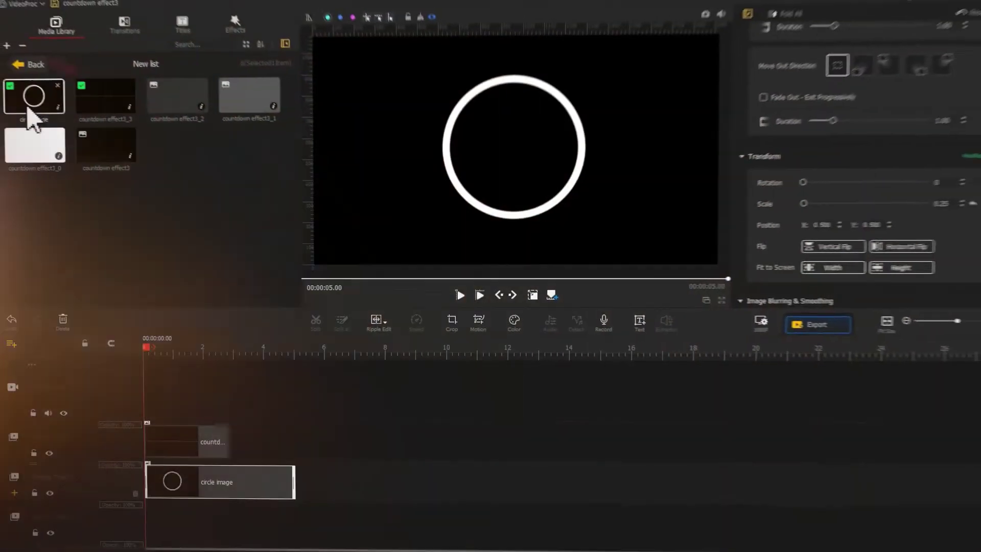
Set the circle clip's Blend Mode to Screen so the crosshair lines show through.
click(174, 483)
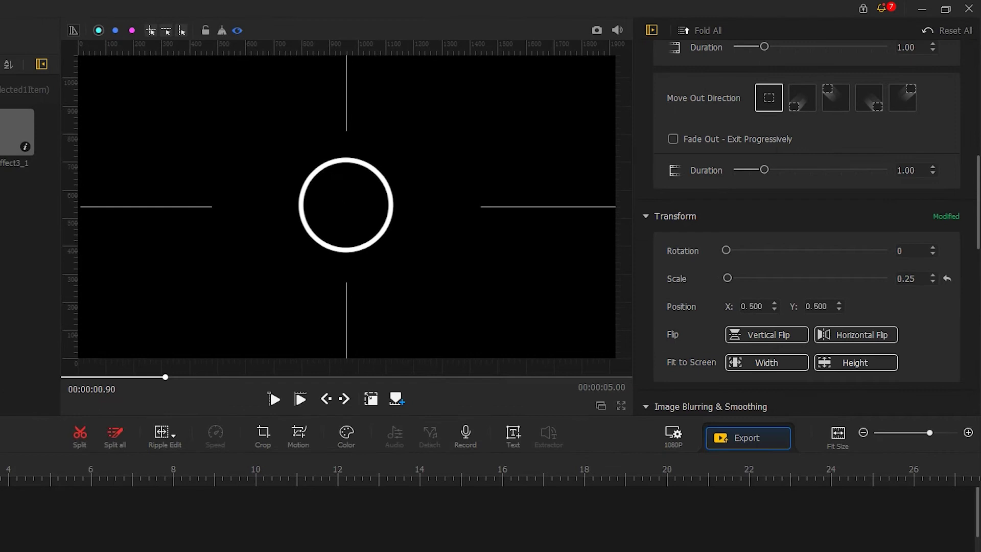
drag(974, 179, 975, 368)
mouse_move(943, 225)
mouse_down()
mouse_move(946, 246)
mouse_move(920, 271)
mouse_up()
click(711, 299)
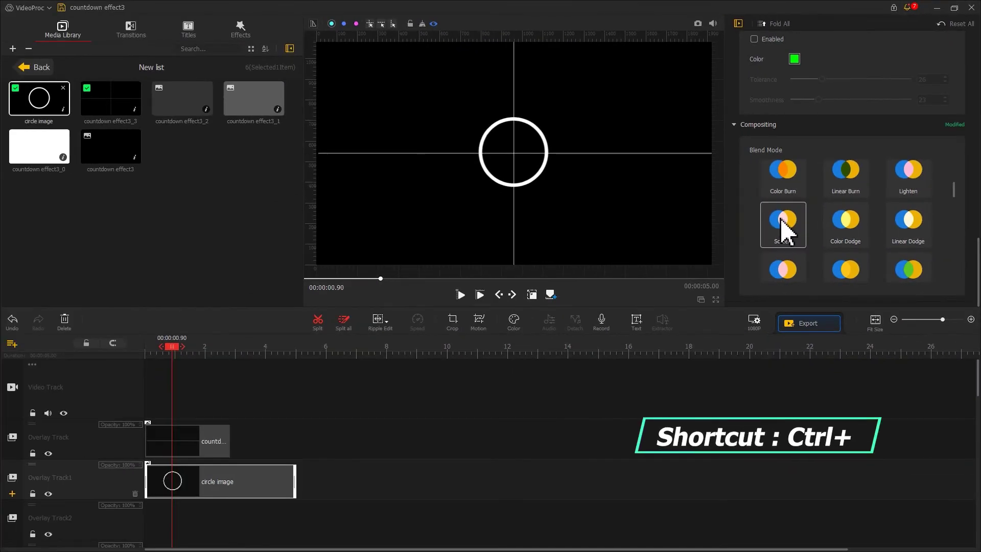
Paste a circle copy onto Overlay Track2 at 0 s and enlarge it into a concentric outer ring.
click(192, 477)
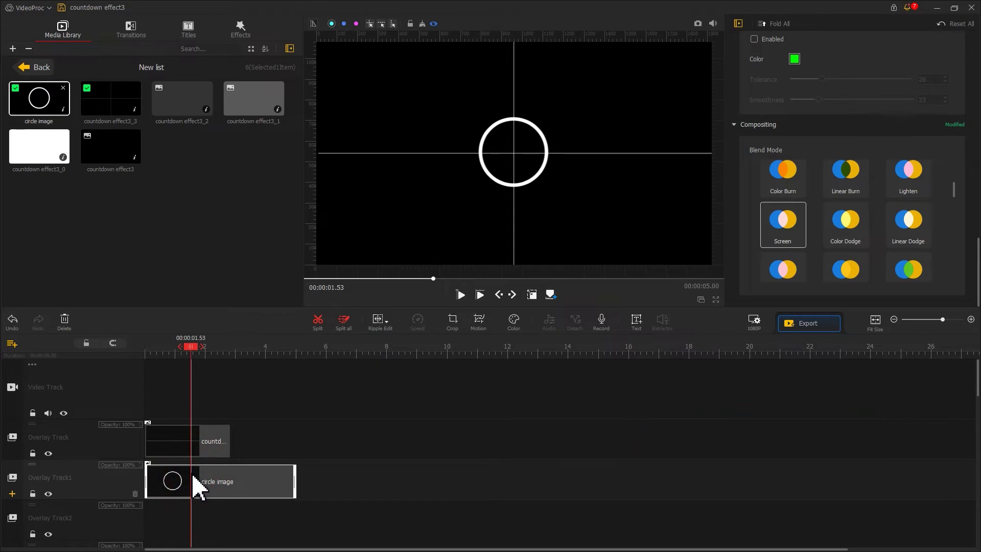
right_click(178, 513)
click(189, 517)
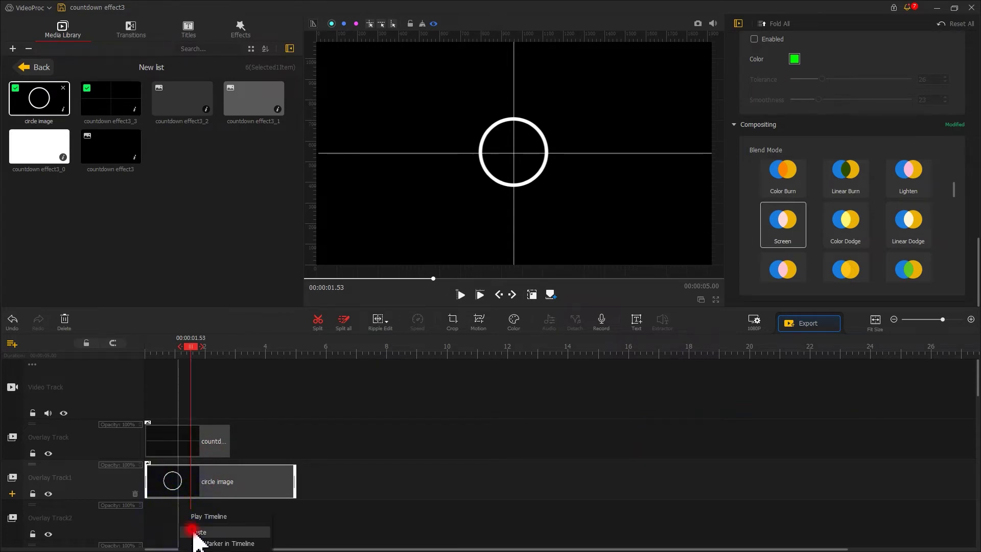
drag(204, 531, 158, 526)
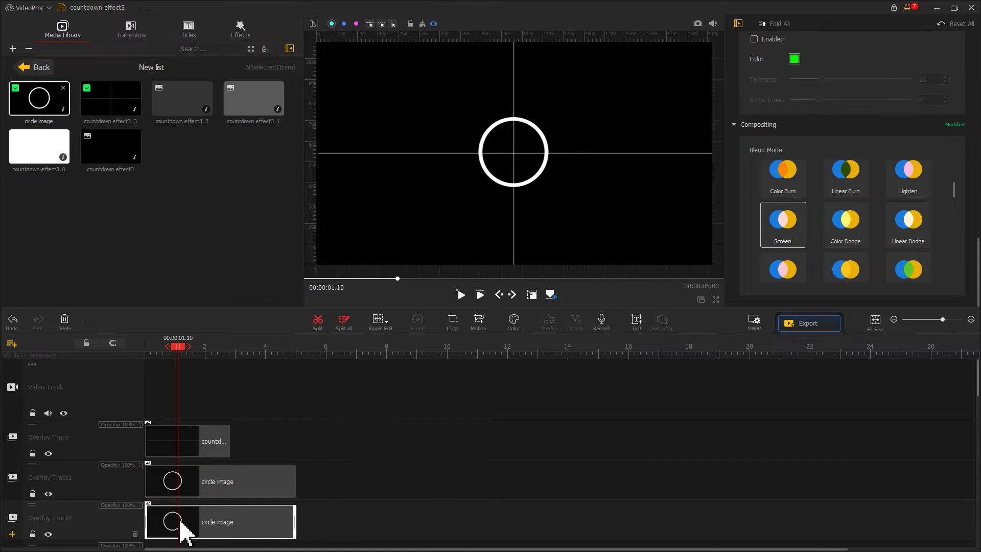
click(531, 295)
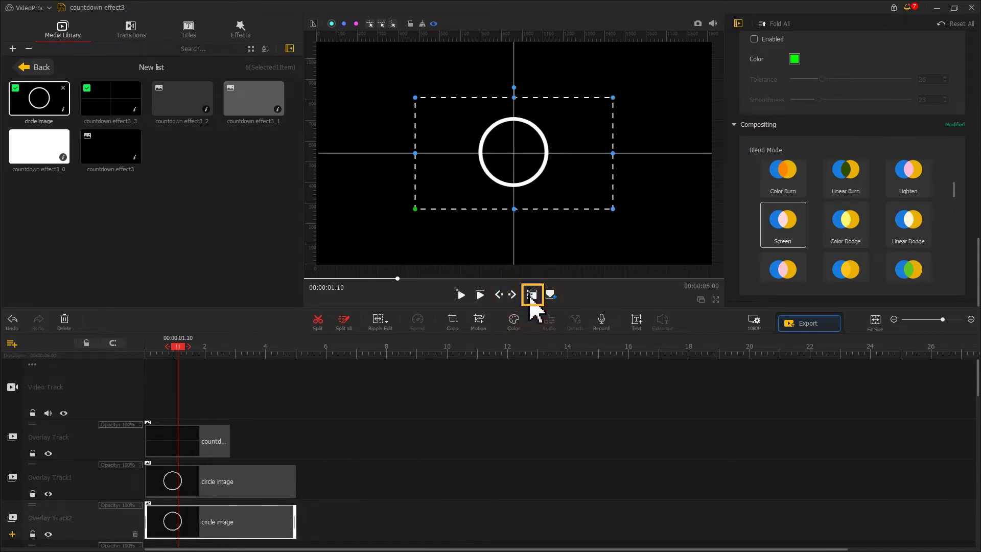
drag(415, 209, 386, 225)
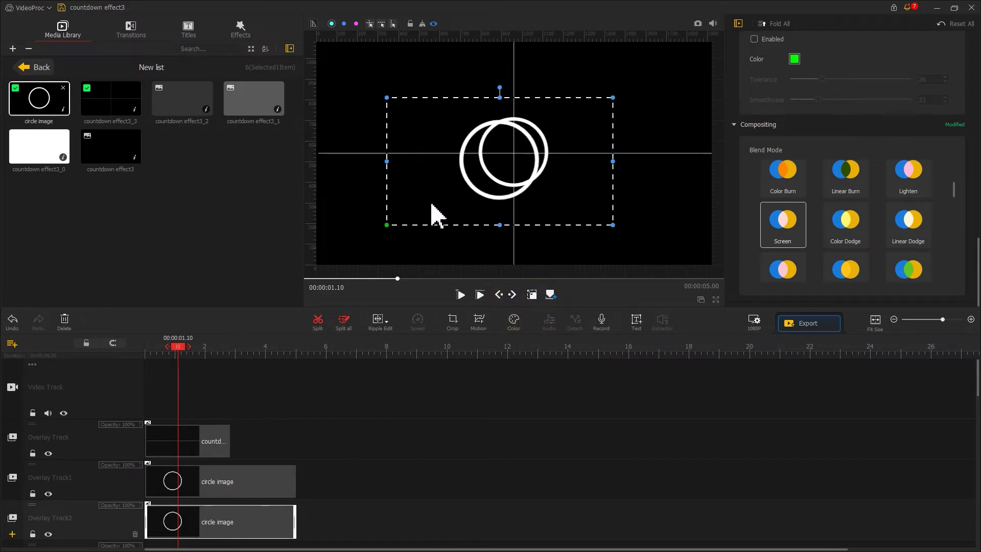
drag(613, 97, 642, 81)
drag(387, 225, 384, 226)
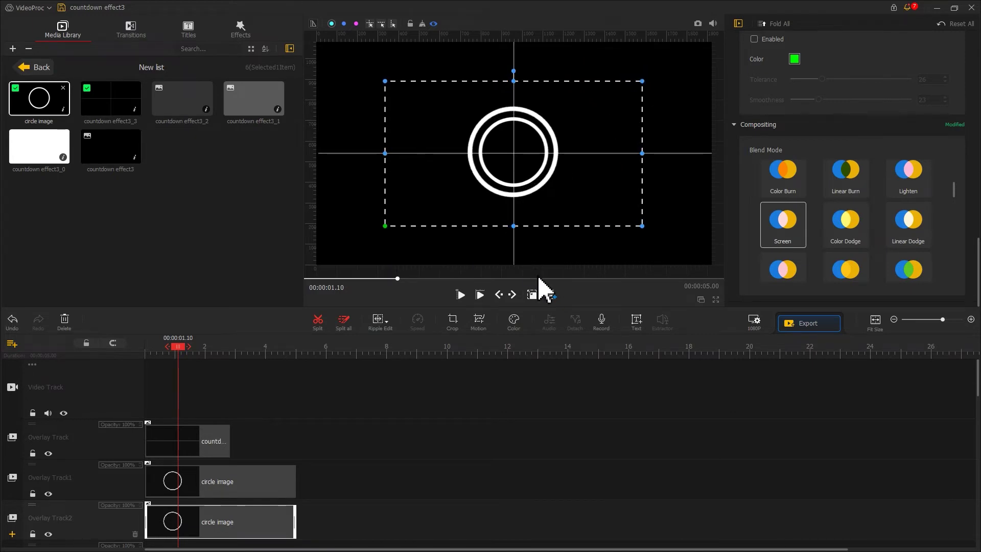
Trim both circle clips on Overlay Track1 and Track2 to 2.83 s.
click(295, 481)
drag(295, 481, 237, 500)
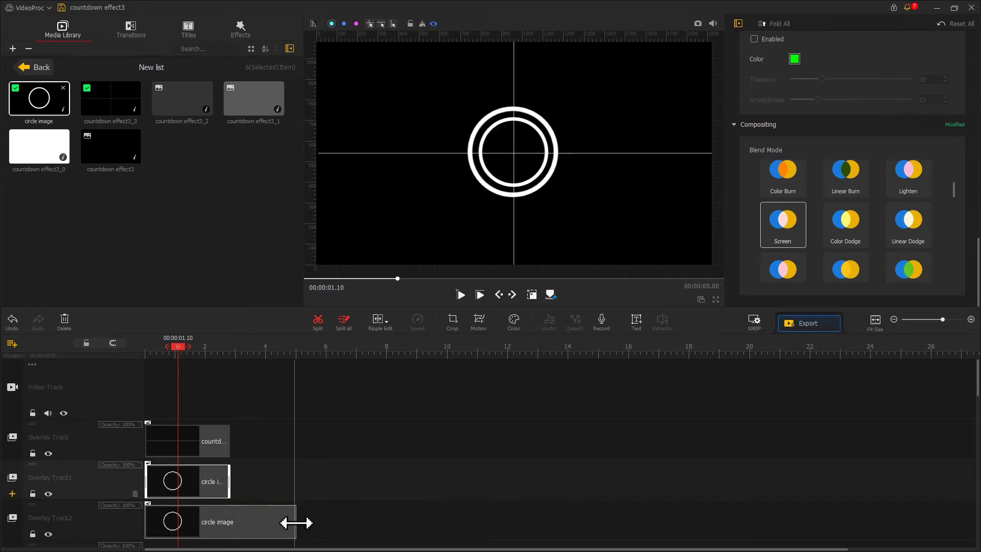
drag(294, 522, 230, 522)
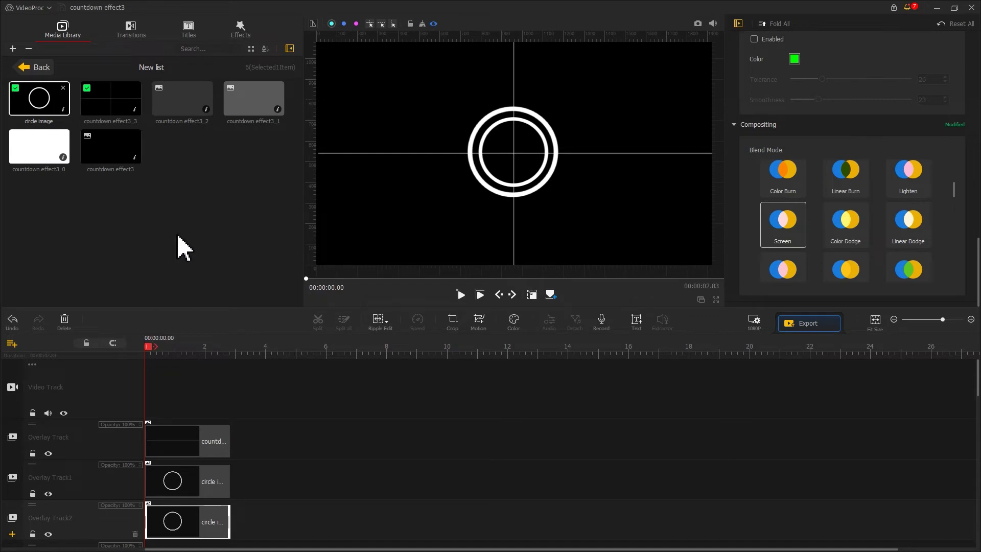
Place countdown effect3_1 on the Video Track and split it at 1.03 s and 3.00 s.
drag(241, 108, 141, 384)
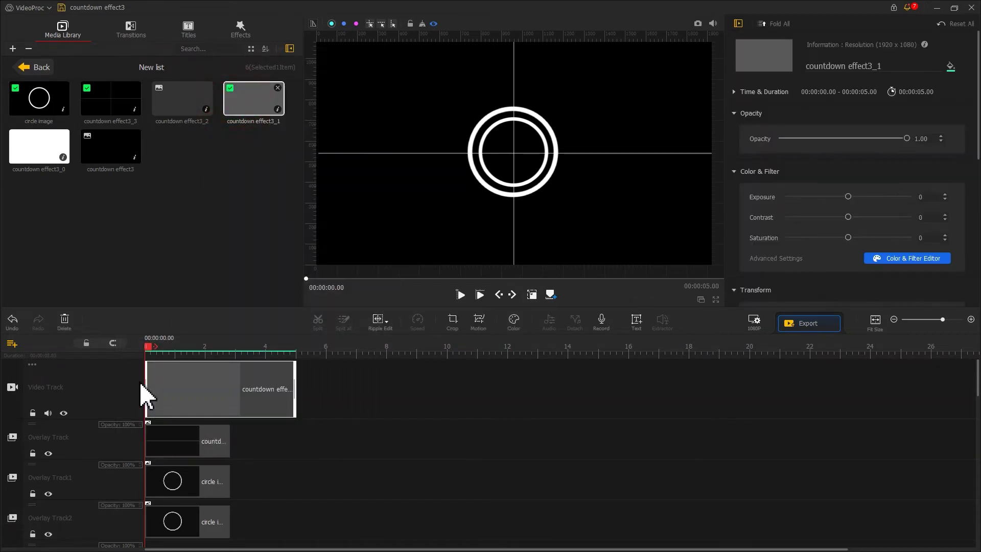
click(176, 352)
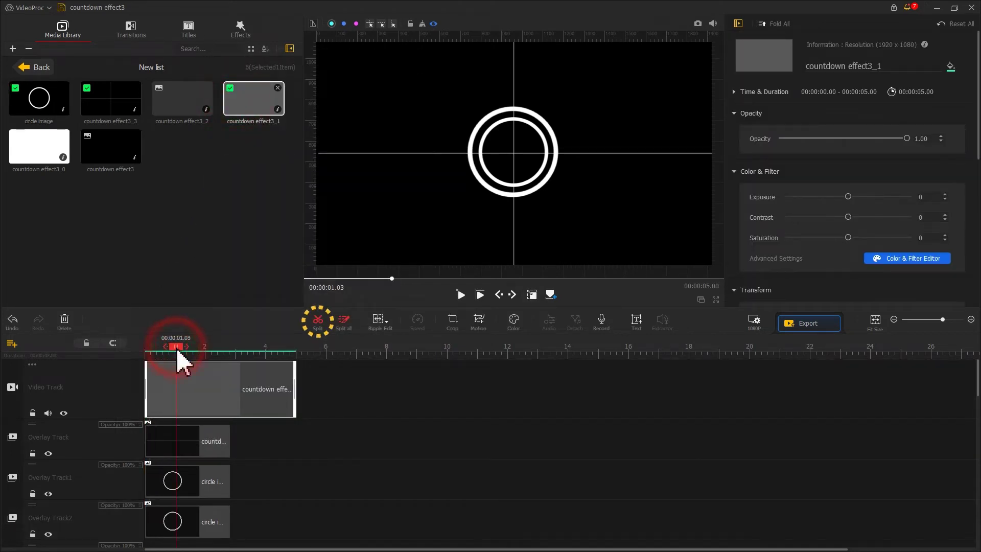
click(317, 322)
click(235, 346)
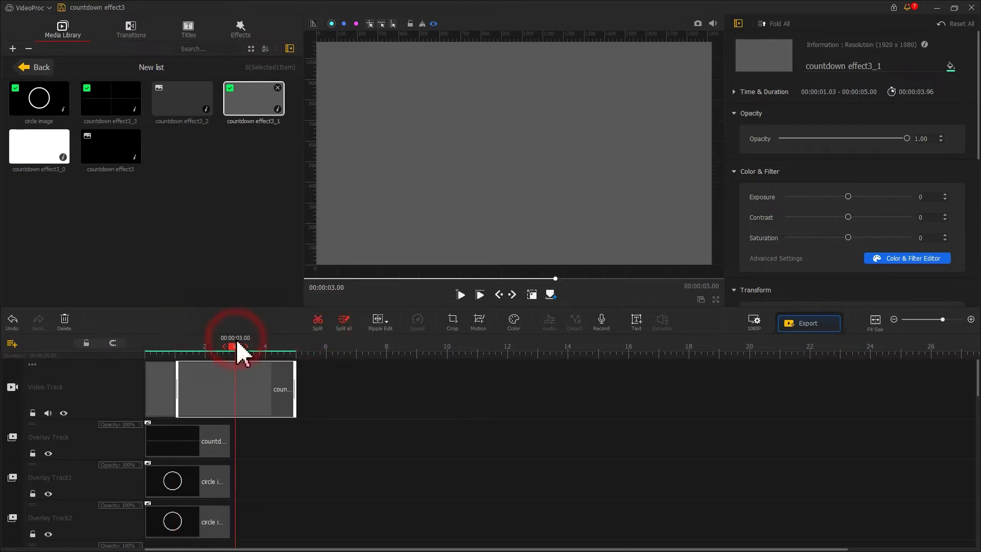
click(317, 322)
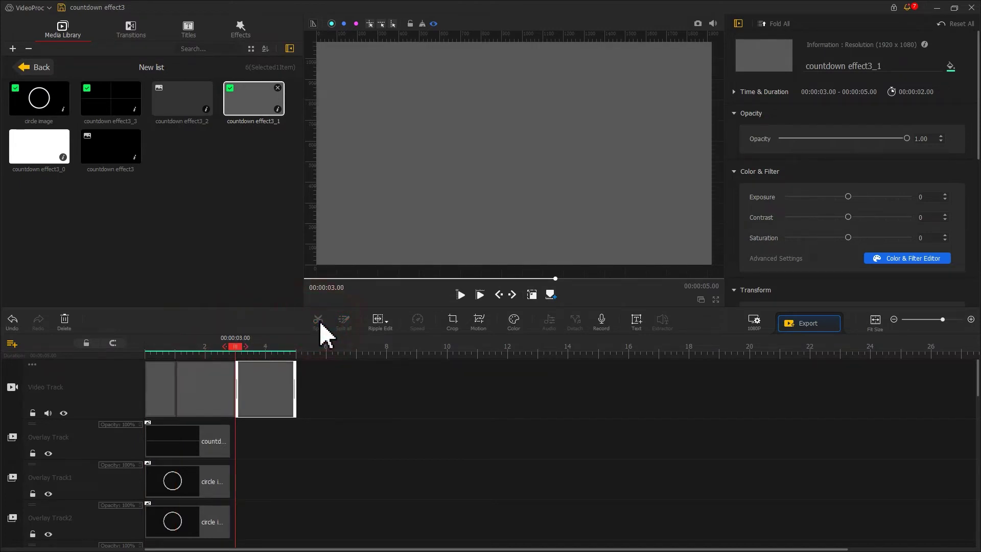
Insert two countdown effect3_2 clips and trim the pieces so the track ends at 2.83 s.
drag(184, 112, 195, 366)
drag(188, 102, 410, 376)
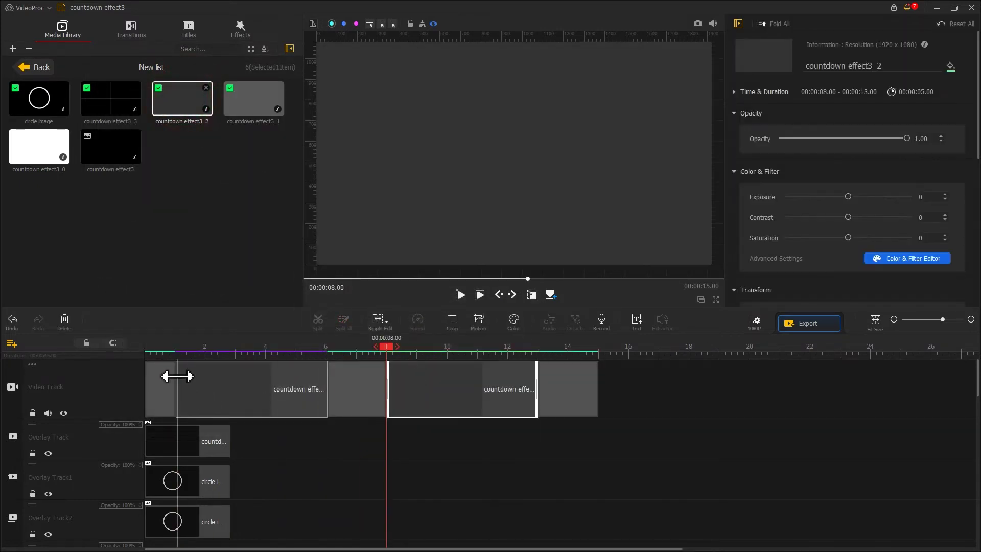
drag(171, 376, 185, 395)
drag(243, 384, 210, 388)
click(350, 393)
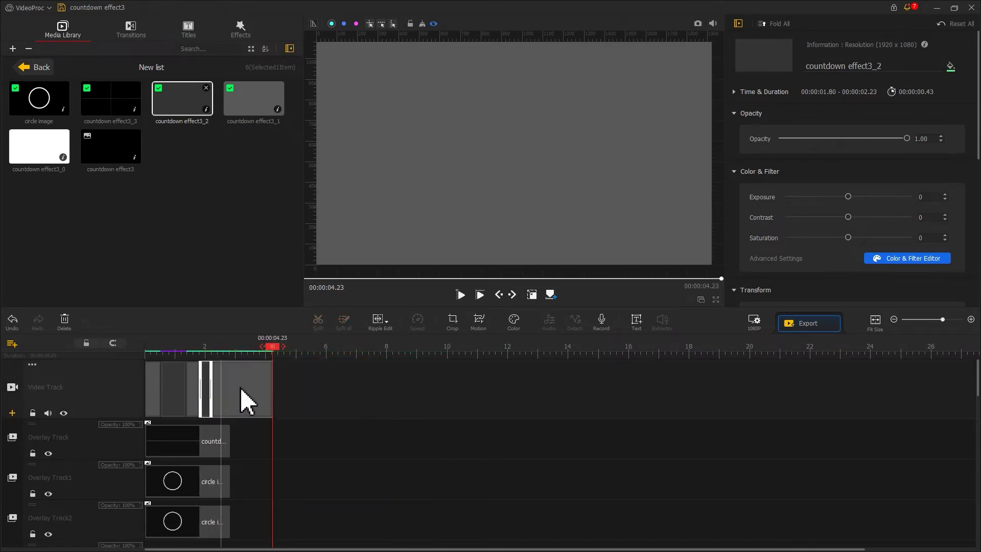
drag(271, 385, 230, 392)
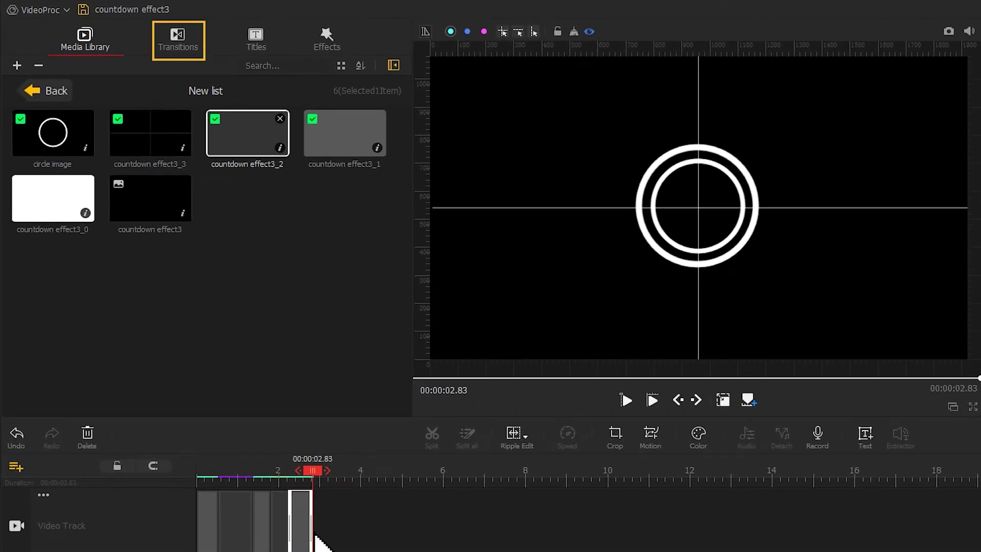
Drop Clock Wipe transitions between the Video Track clips, stretching them to 0.86 s.
click(190, 45)
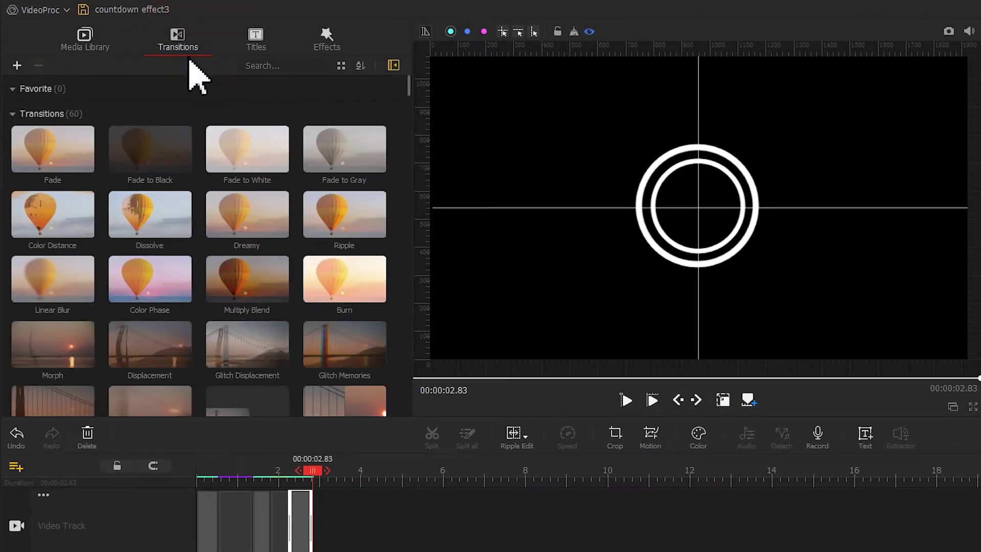
drag(408, 86, 409, 190)
drag(64, 330, 148, 378)
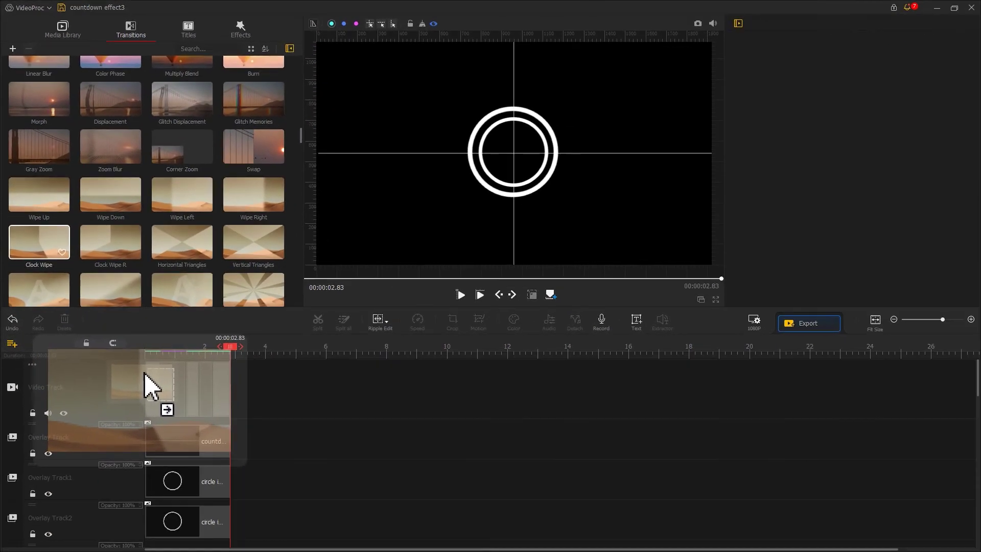
drag(32, 236, 212, 368)
scroll(319, 356, up, 5)
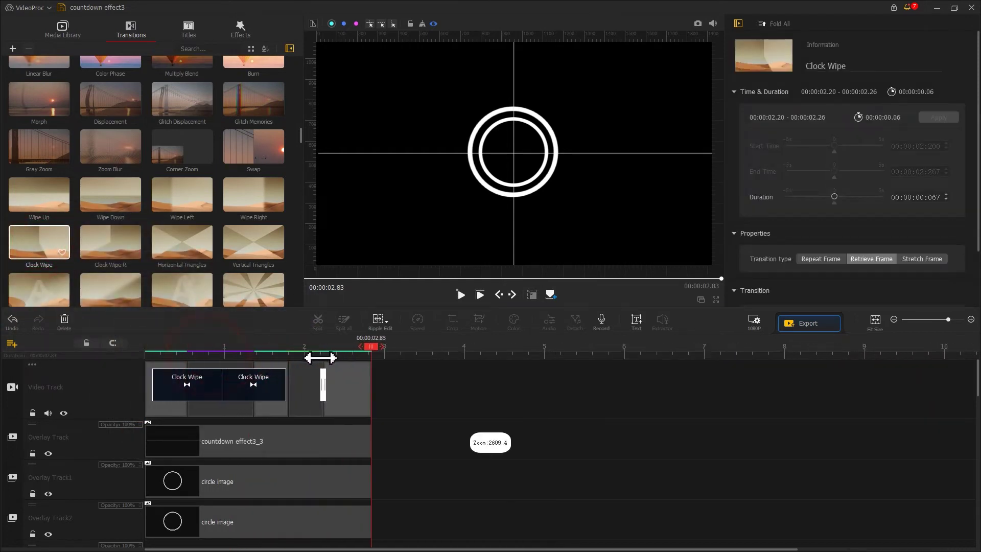
drag(368, 381, 330, 383)
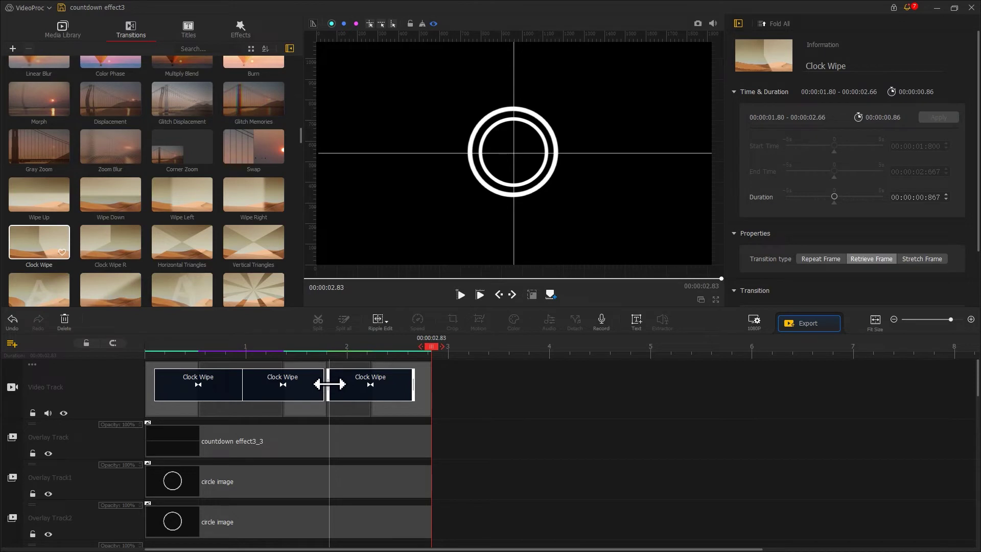
click(284, 439)
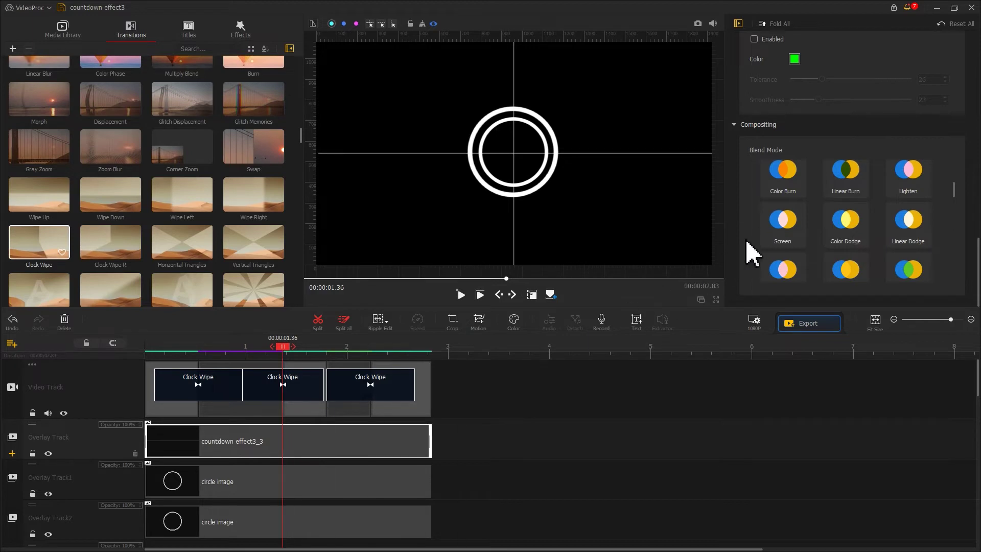
Screen-blend the countdown effect3_3 overlay and import the scratched-film video onto Overlay Track3.
click(783, 225)
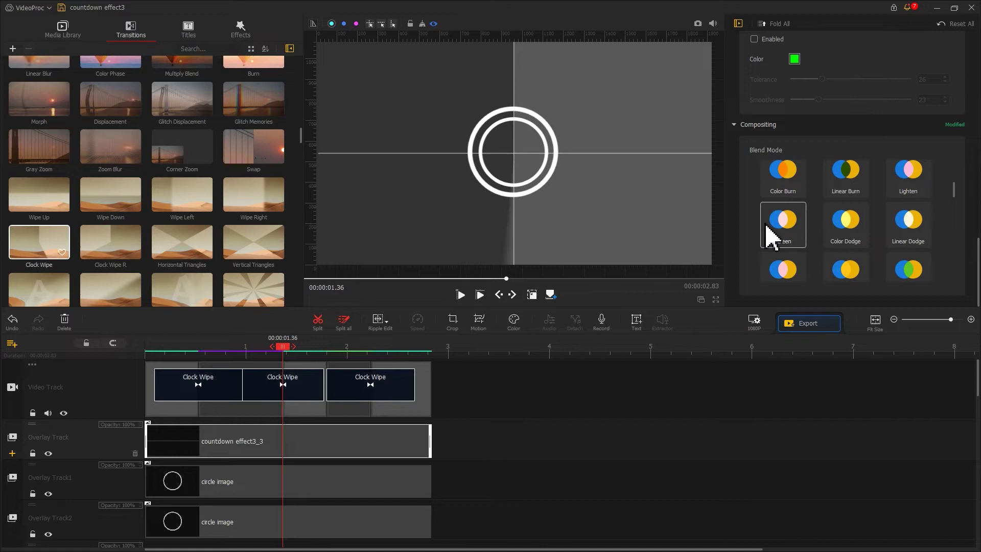
click(62, 30)
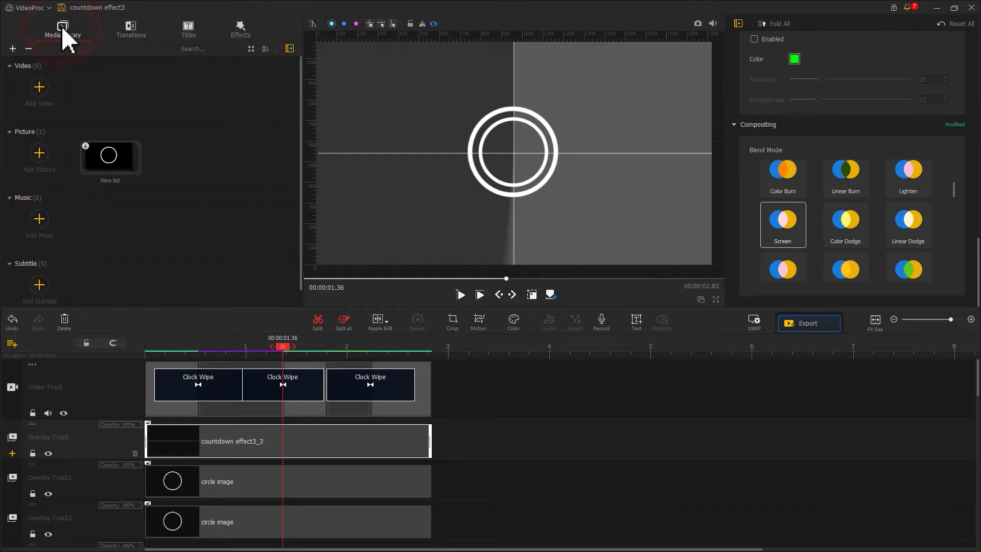
click(40, 91)
click(135, 74)
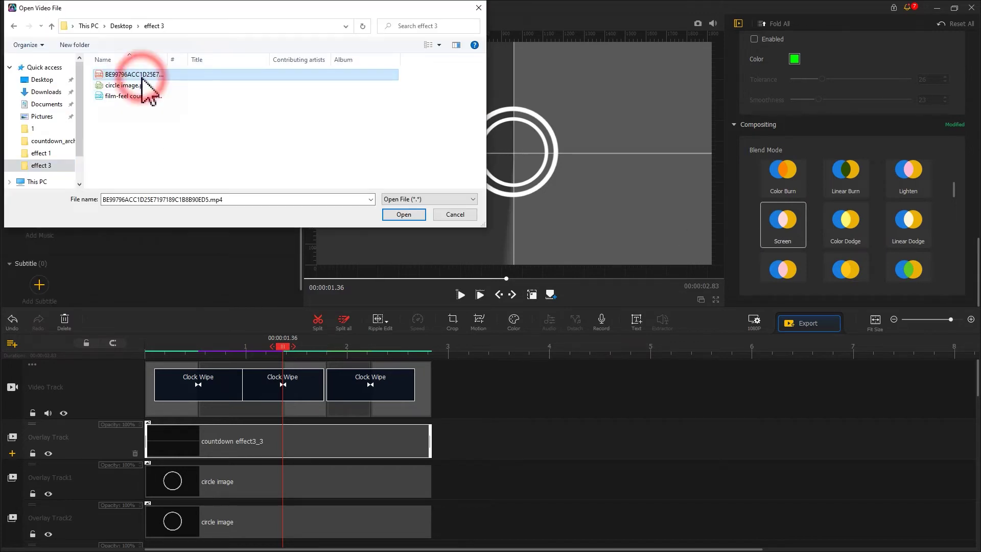
click(404, 215)
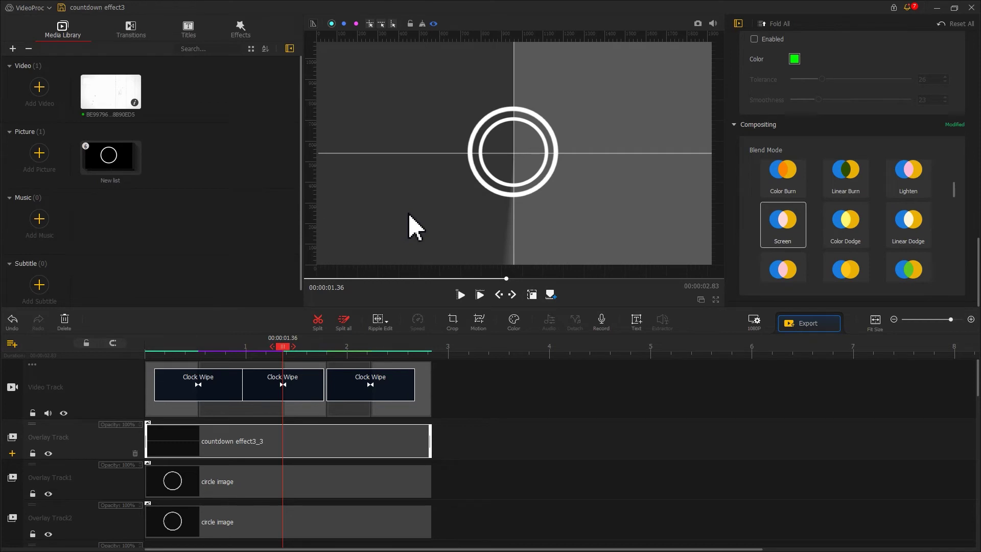
drag(111, 91, 156, 543)
Scale the film video to fill the frame, then cut it at 2.83 s and delete the rest.
drag(415, 209, 316, 265)
drag(613, 98, 710, 42)
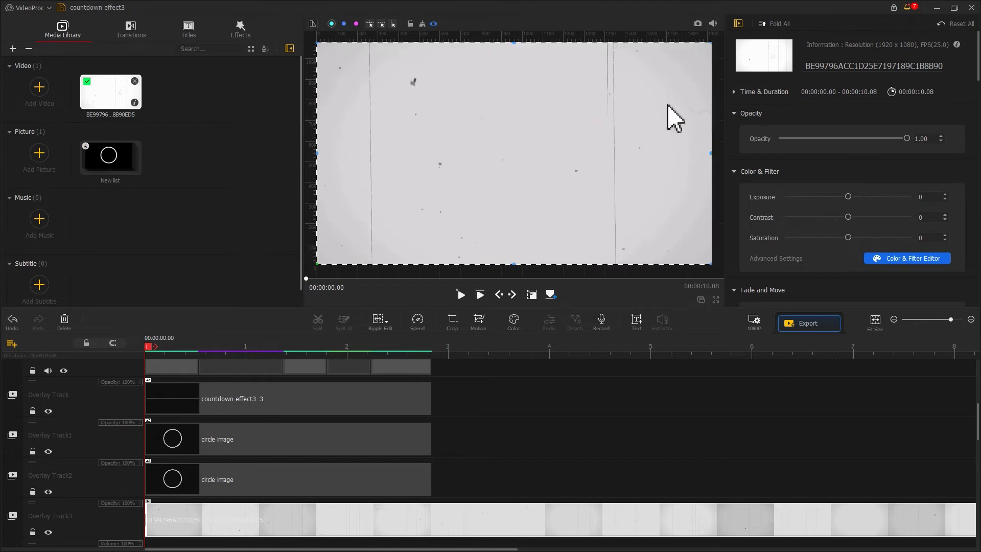
click(531, 294)
click(432, 350)
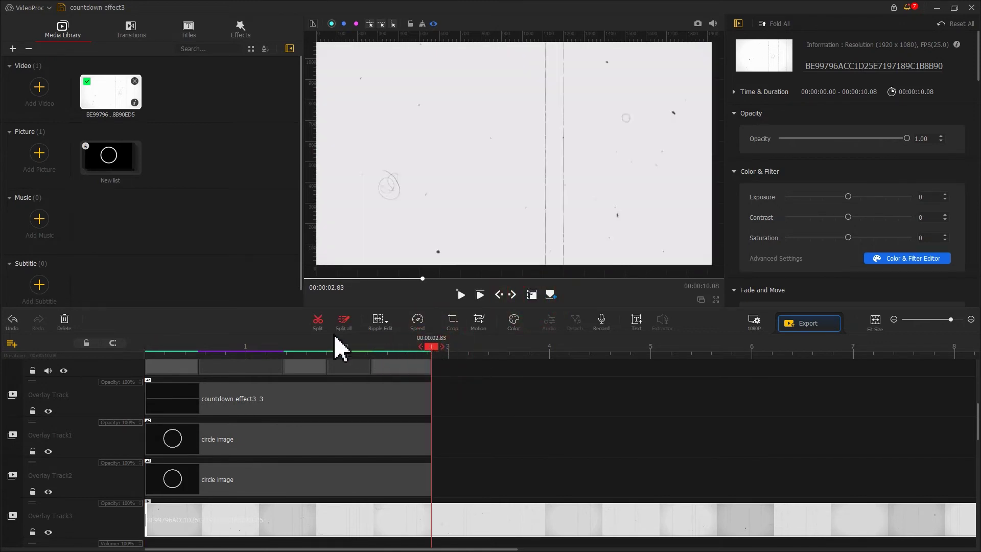
click(317, 320)
key(Delete)
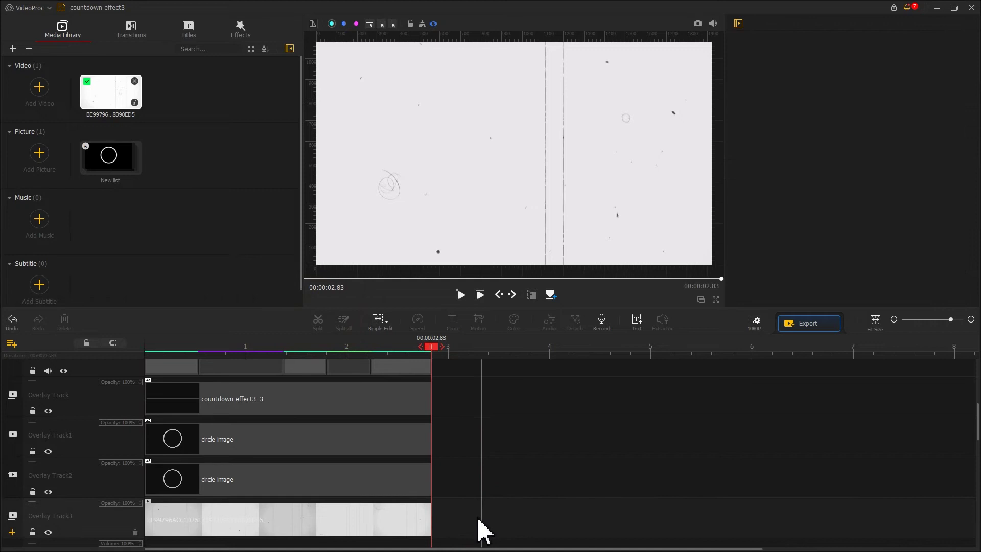
click(406, 529)
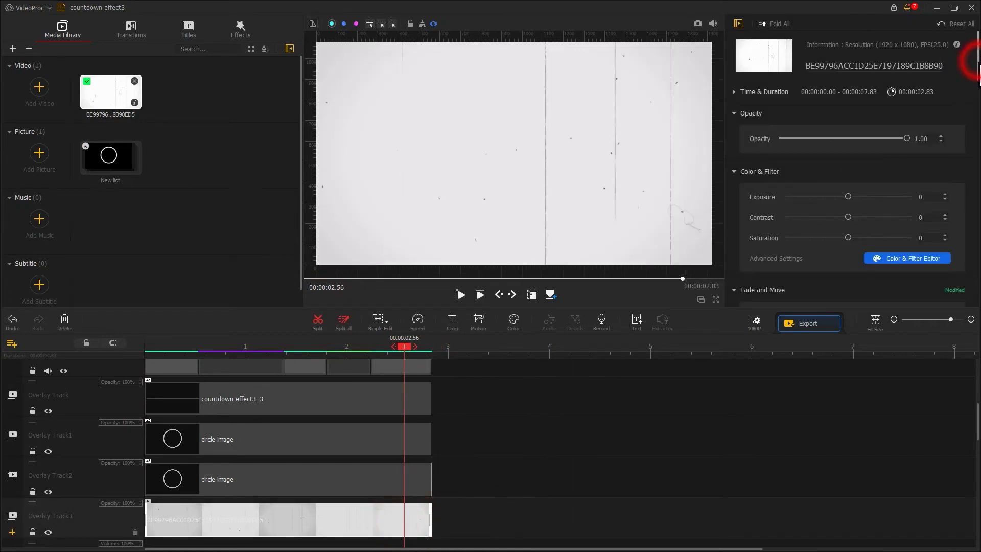
Set the overlay's Blend Mode to Soft Light and play the countdown from 0 s.
drag(978, 62, 973, 299)
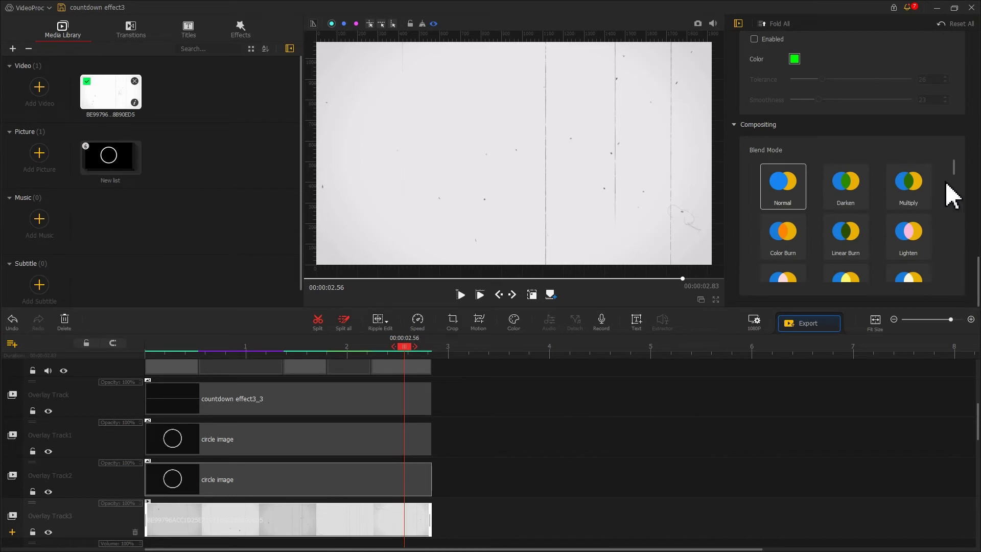
drag(954, 166, 954, 209)
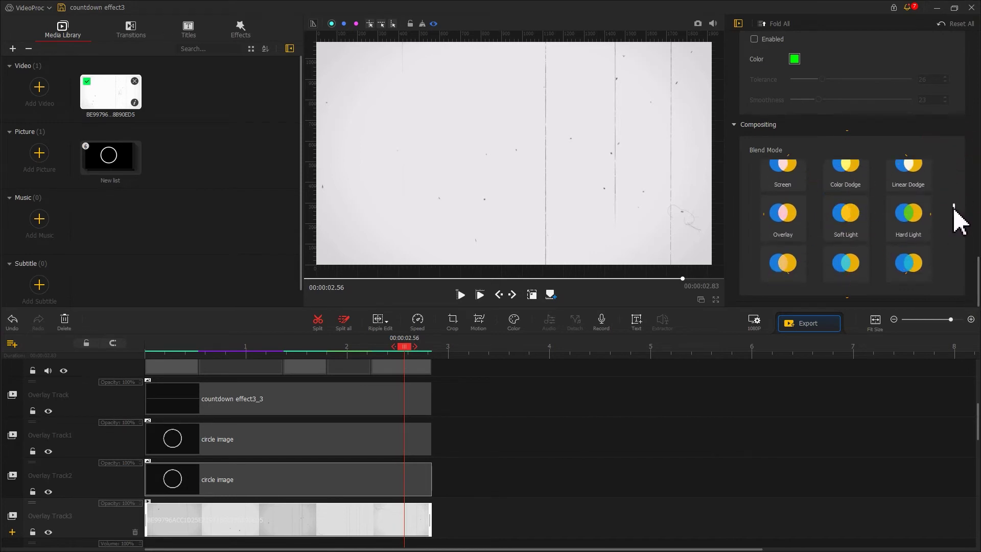
click(857, 217)
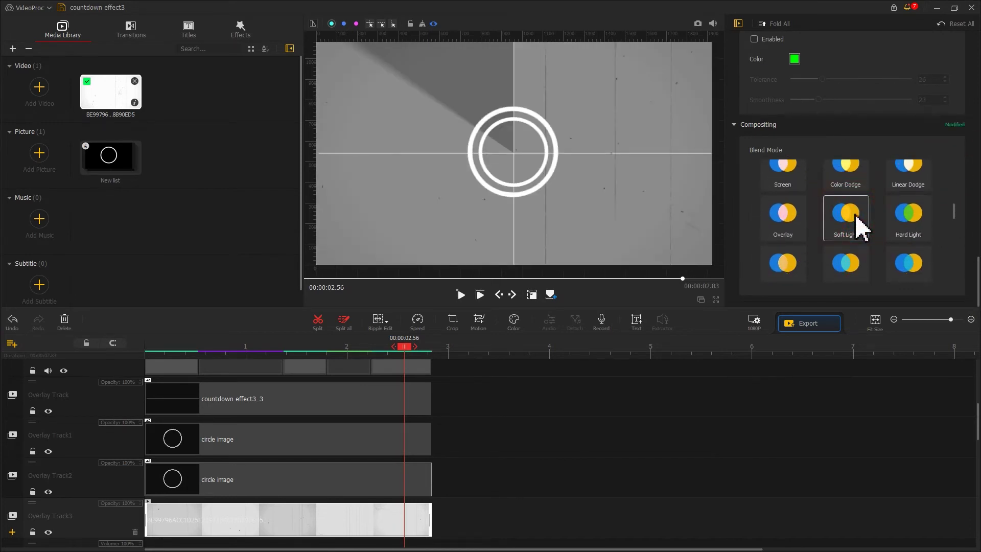
drag(404, 349, 110, 349)
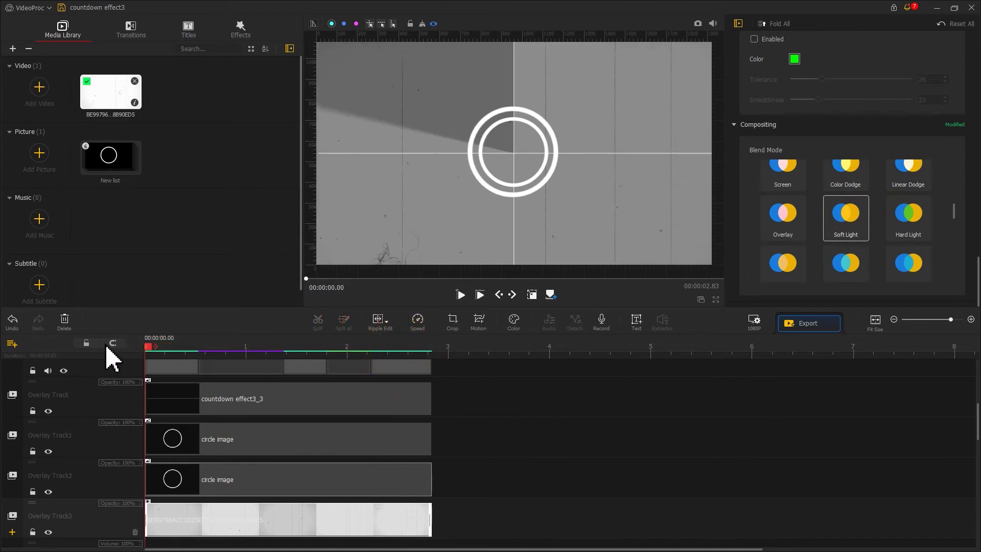
key(space)
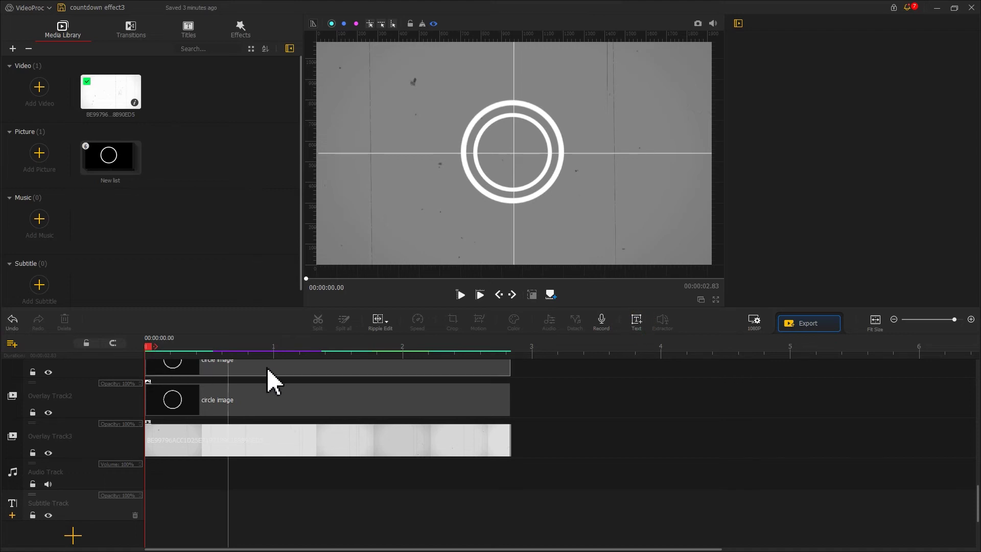
Add a text title trimmed to 0.96 s and change its text to '3'.
click(636, 320)
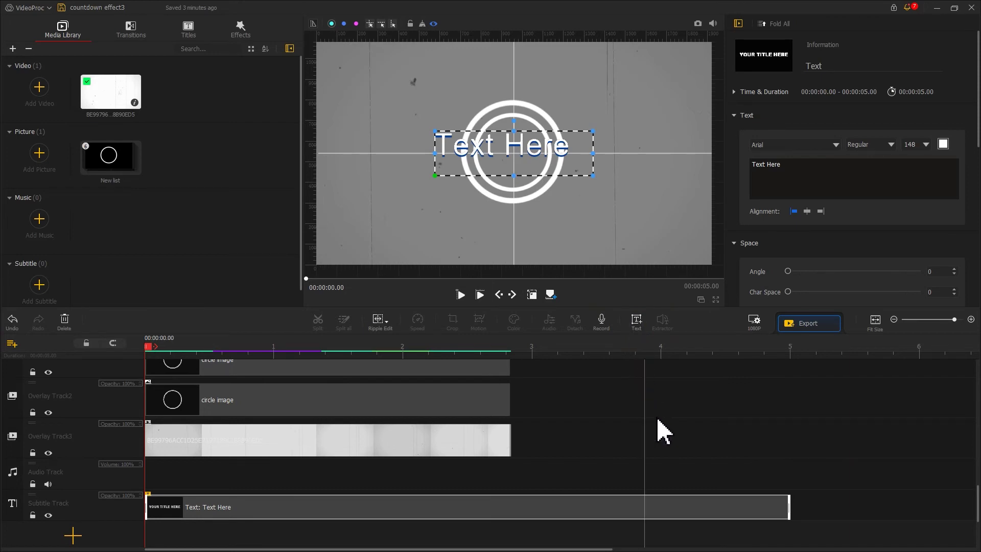
drag(789, 503, 269, 488)
scroll(274, 503, up, 4)
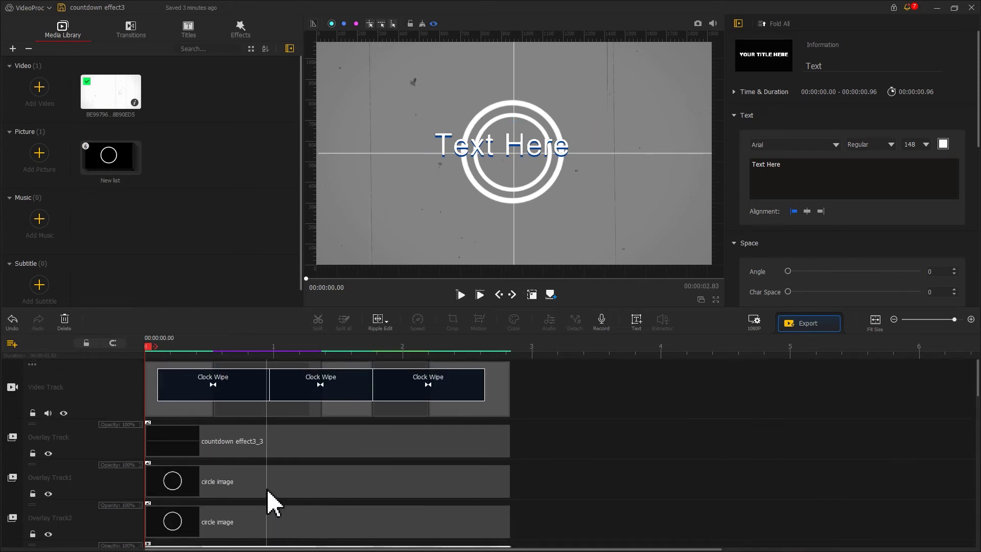
scroll(268, 490, down, 4)
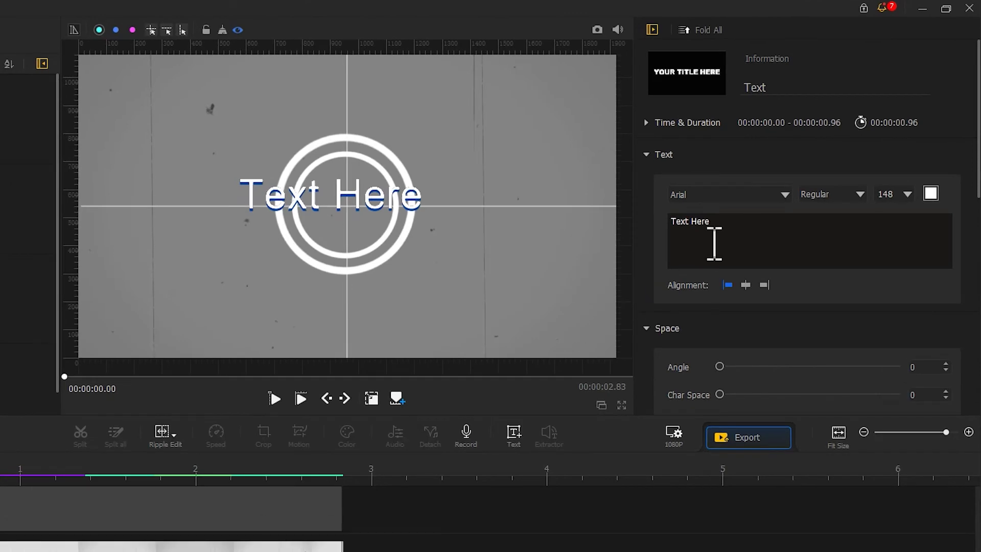
drag(714, 231, 667, 221)
text(3)
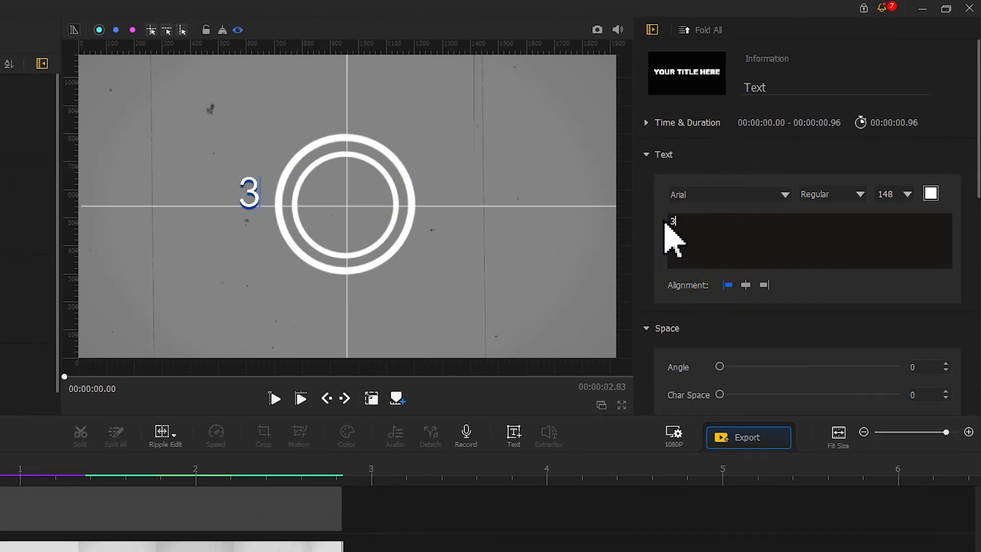
Make the 3 Bold at size 300 with shadow offset 0, centred inside the circles.
click(824, 195)
click(824, 217)
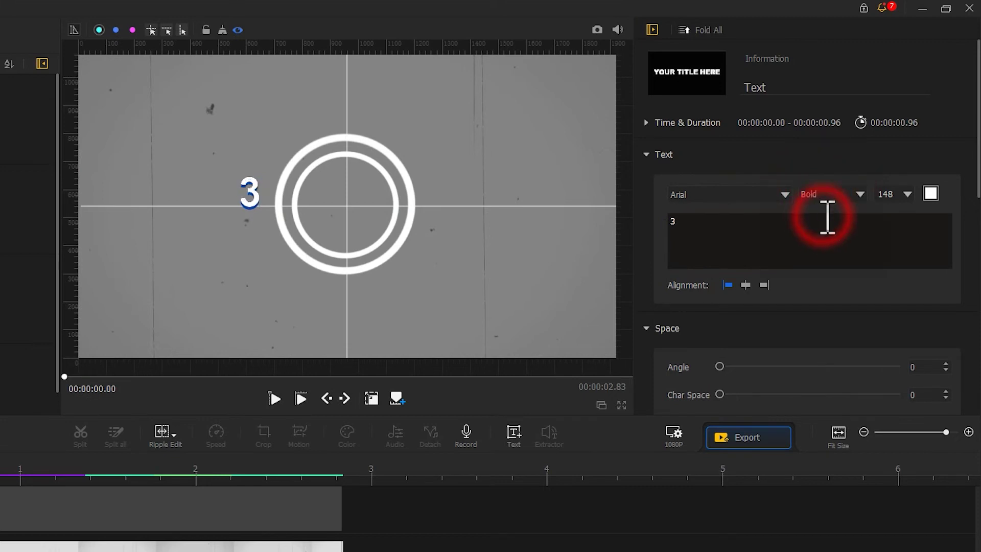
click(903, 197)
text(300)
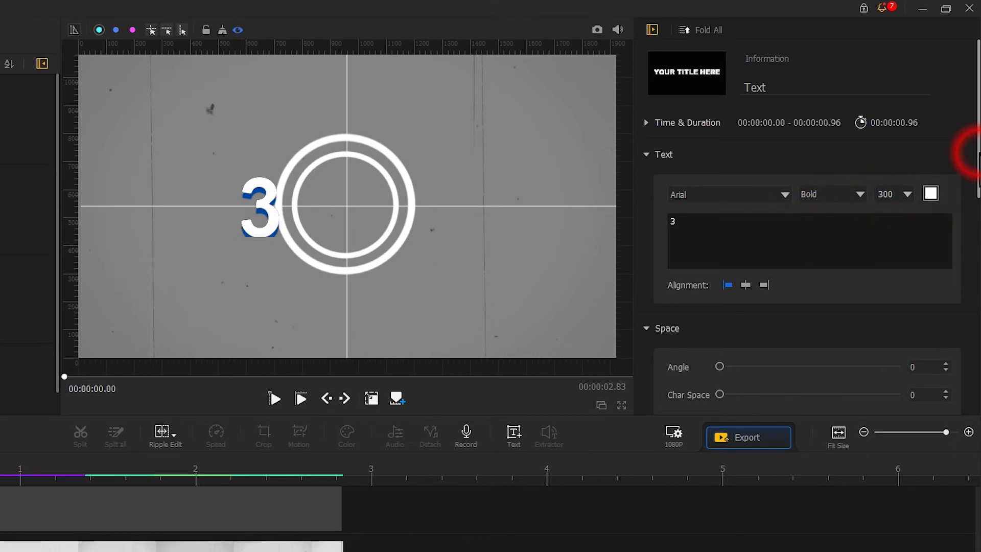
scroll(959, 291, down, 10)
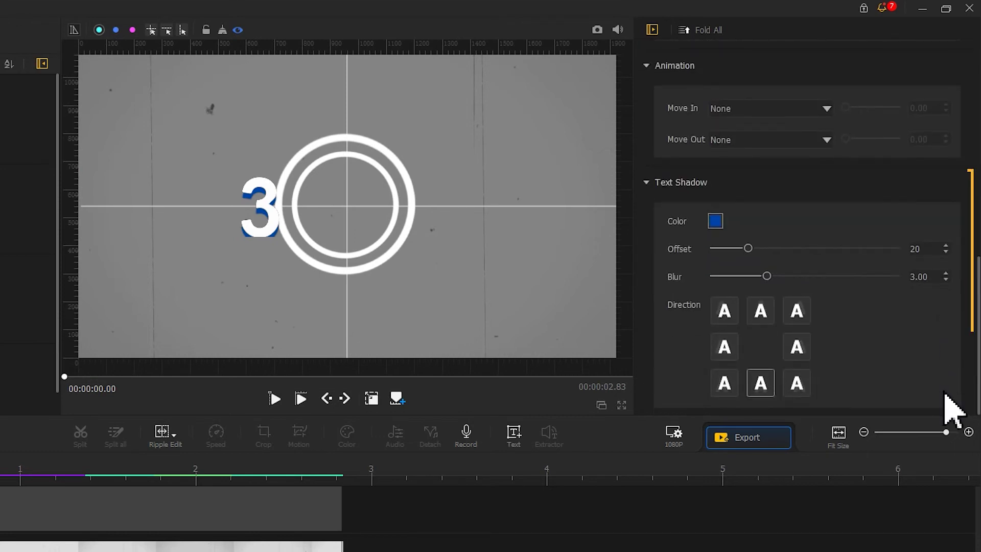
drag(754, 250, 705, 249)
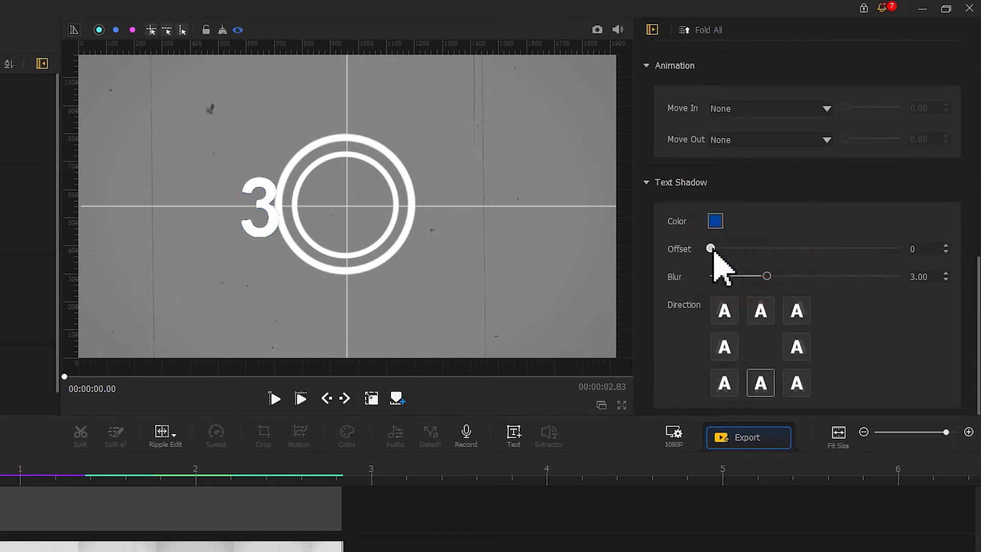
click(370, 398)
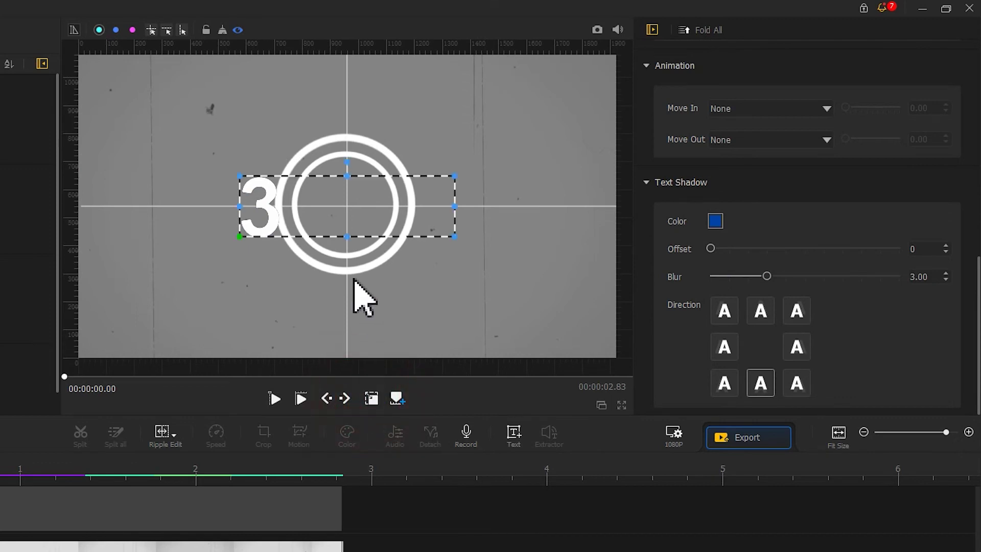
drag(348, 238, 402, 220)
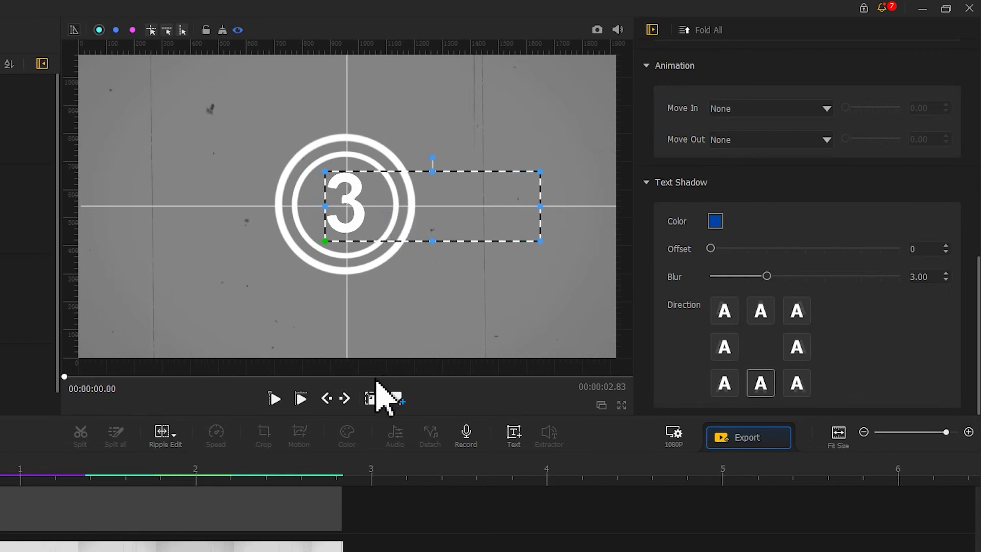
click(372, 399)
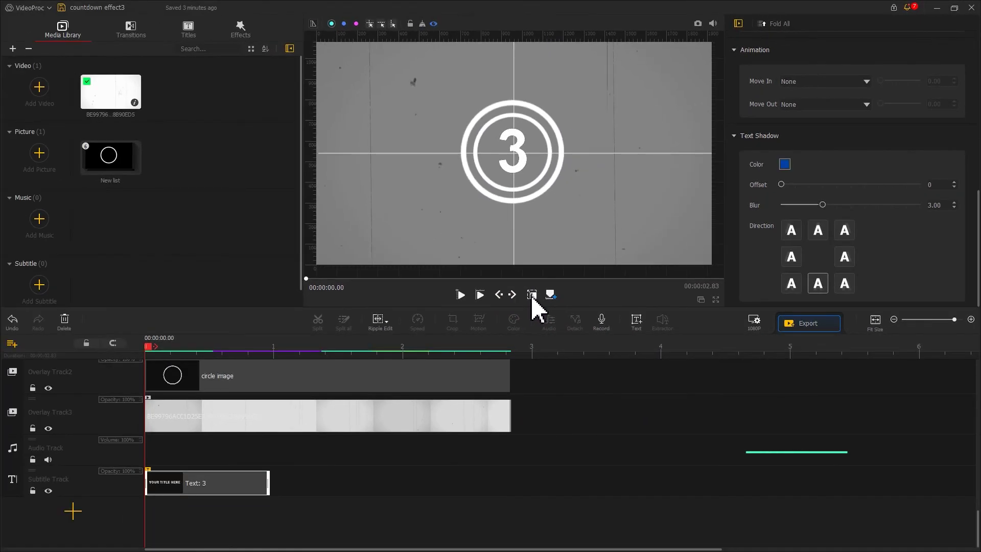
Paste two copies of the 3 clip and arrange all three back to back to the video's end.
click(230, 485)
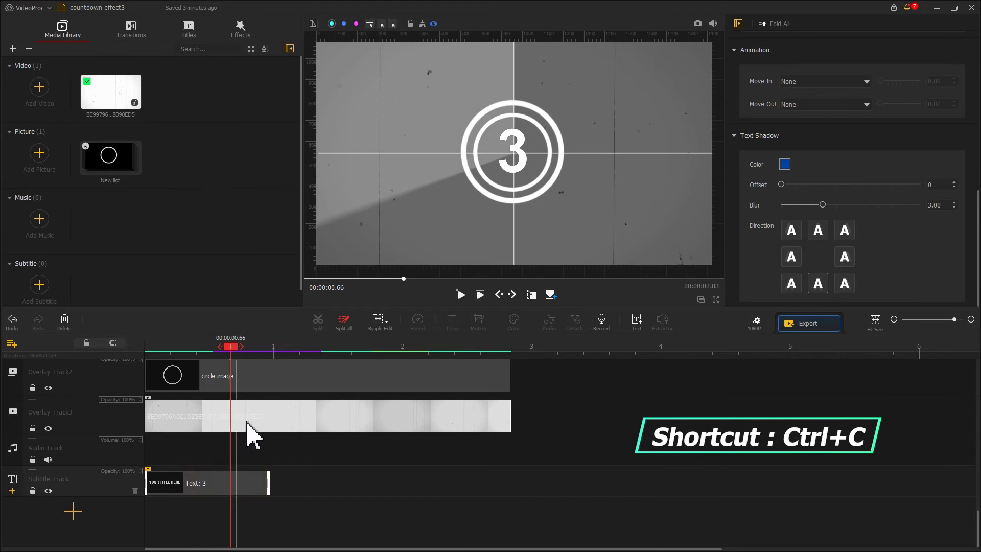
click(284, 348)
key(ctrl+v)
drag(284, 347, 409, 360)
key(ctrl+v)
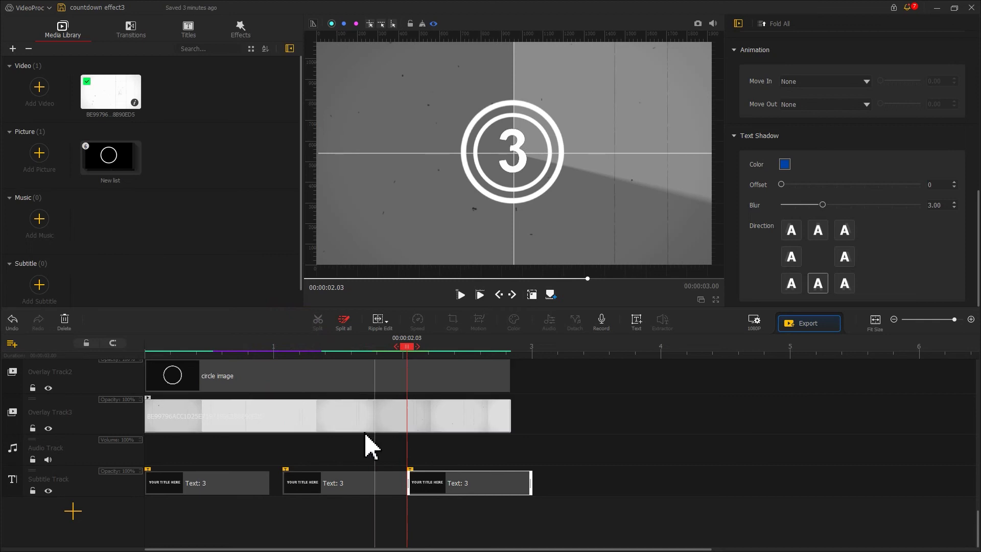
drag(348, 488, 335, 492)
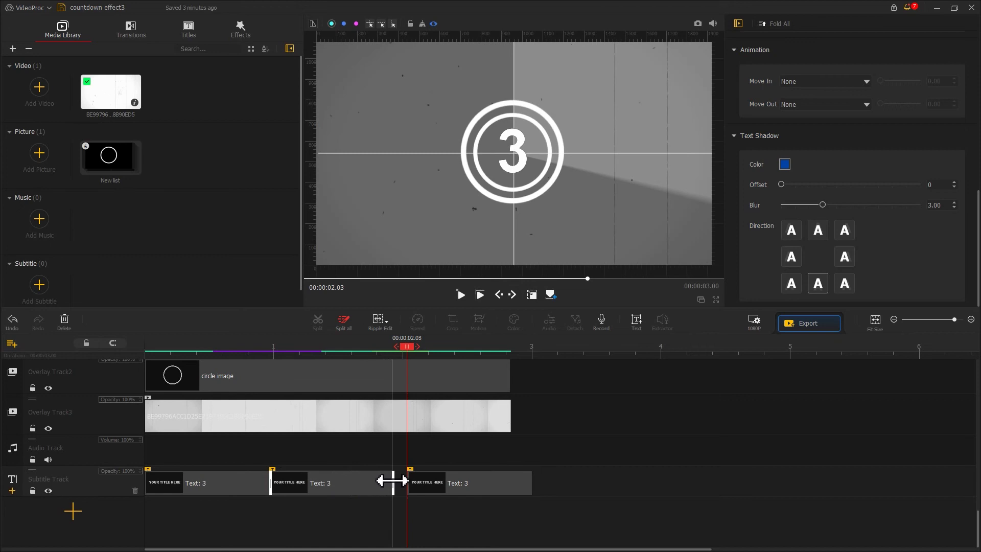
drag(393, 481, 372, 479)
drag(427, 493, 391, 493)
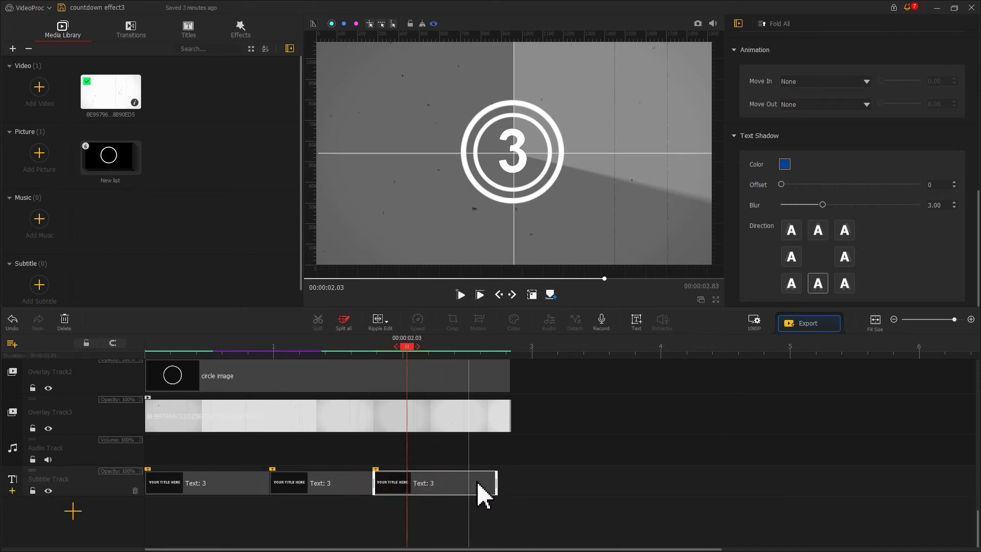
drag(495, 483, 509, 482)
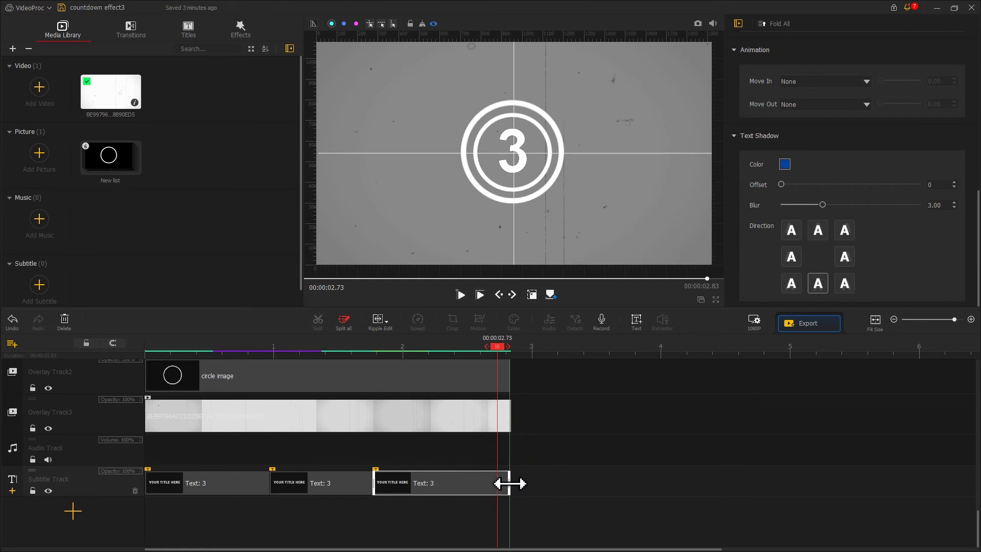
Change the second number clip's text to 2 and the third to 1.
click(351, 483)
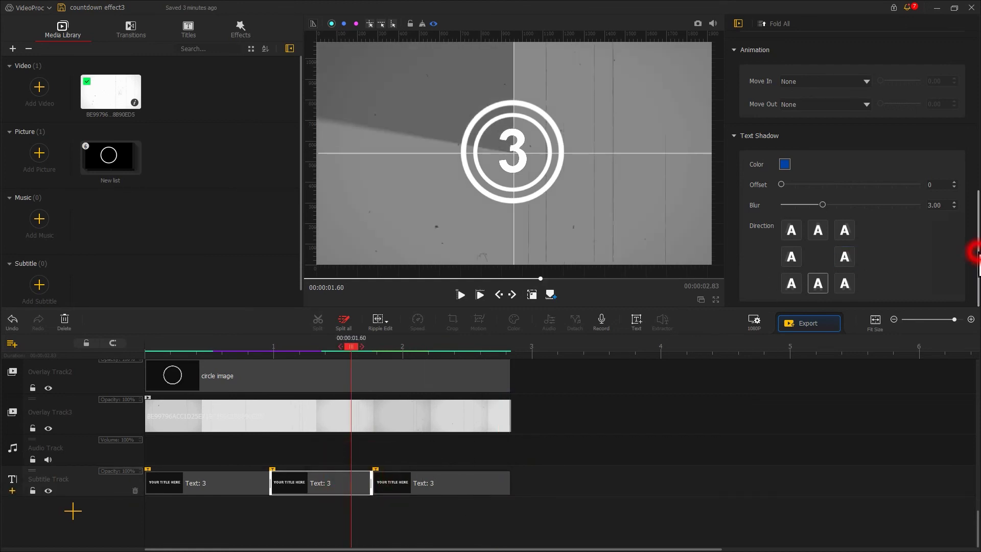
drag(976, 252, 976, 91)
drag(822, 169, 750, 164)
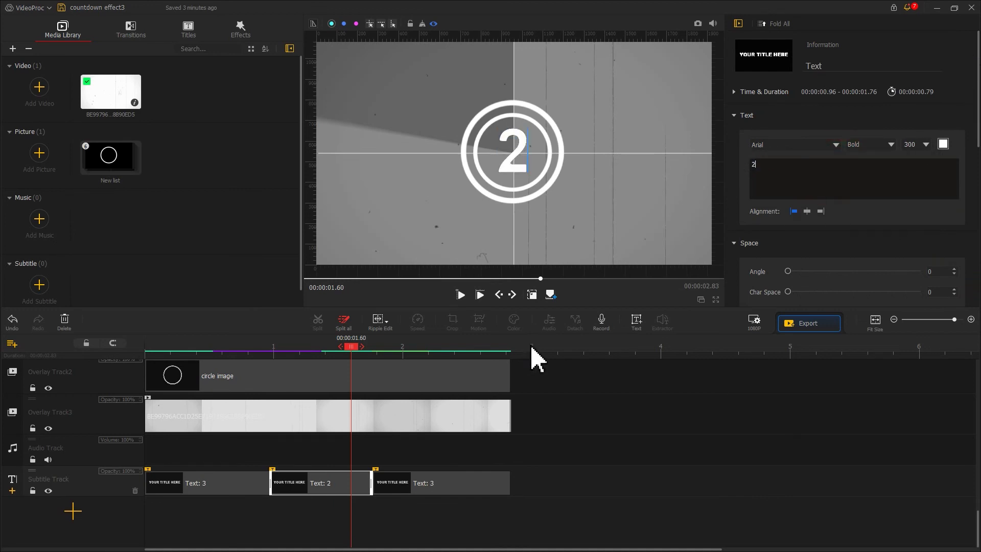
click(433, 486)
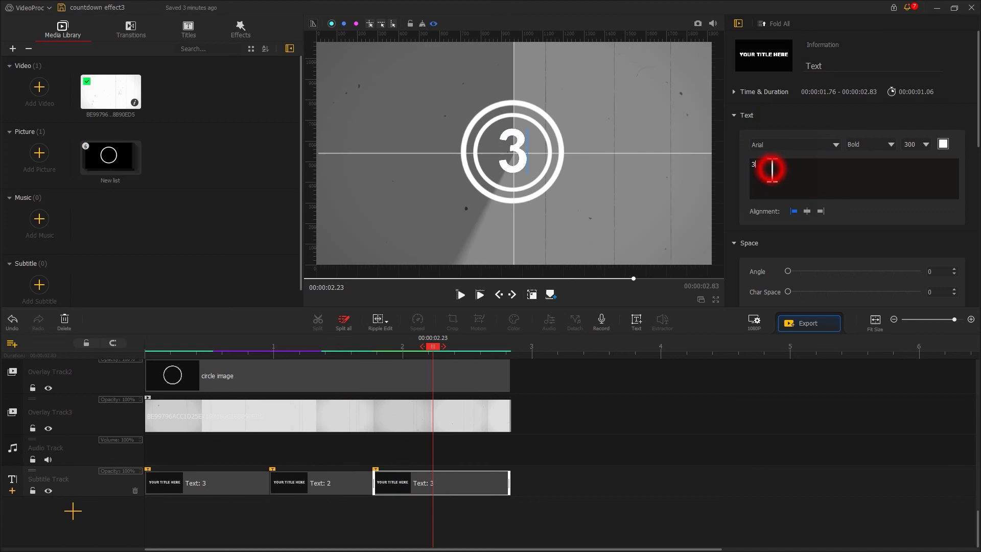
drag(771, 169, 745, 163)
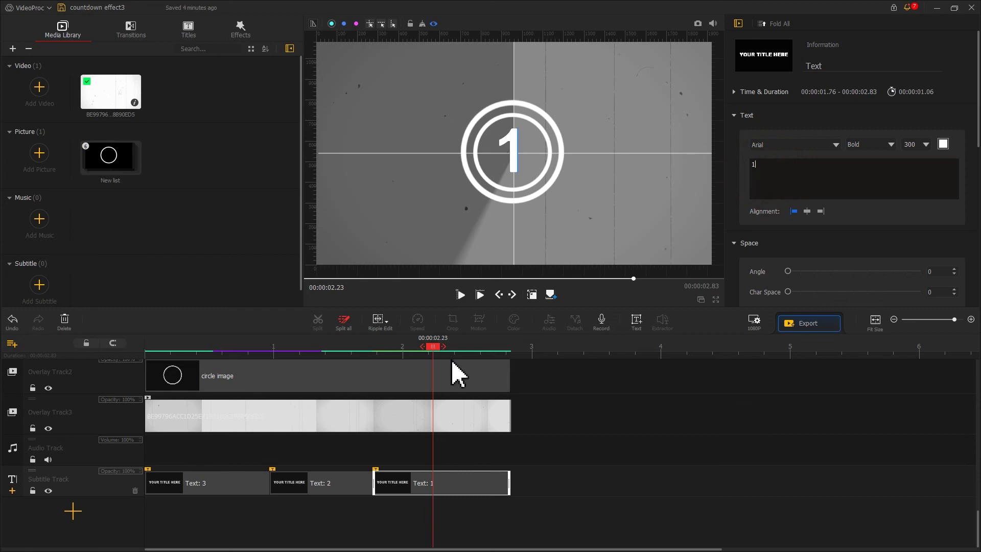
Import film-feel countdown.mp3 and place it on the Audio Track from 0 s.
click(146, 348)
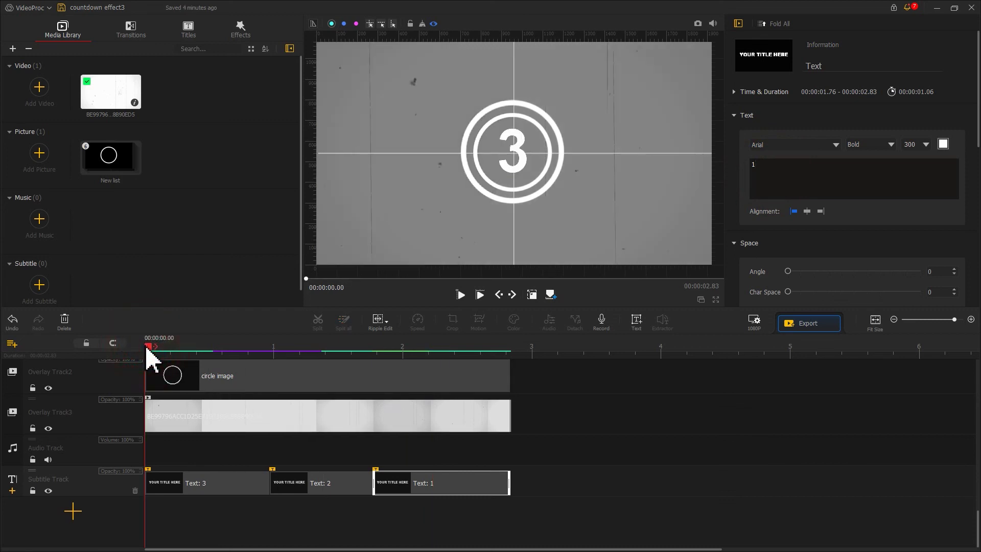
click(40, 219)
click(131, 96)
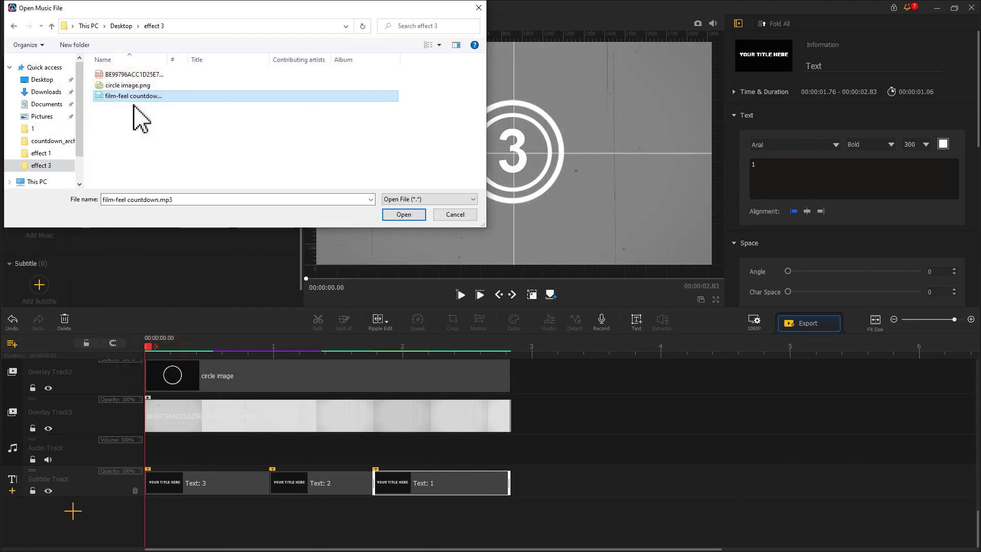
click(402, 215)
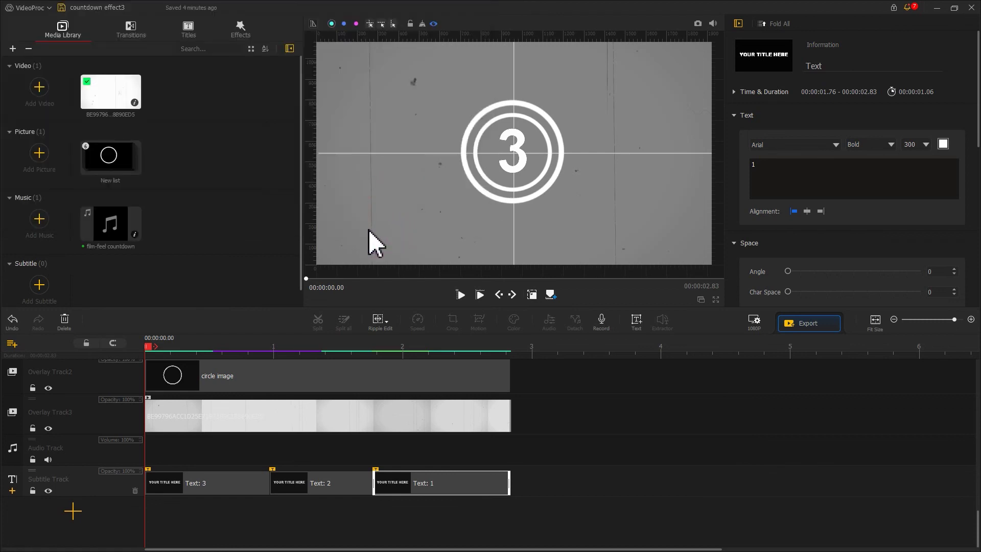
drag(99, 245, 137, 493)
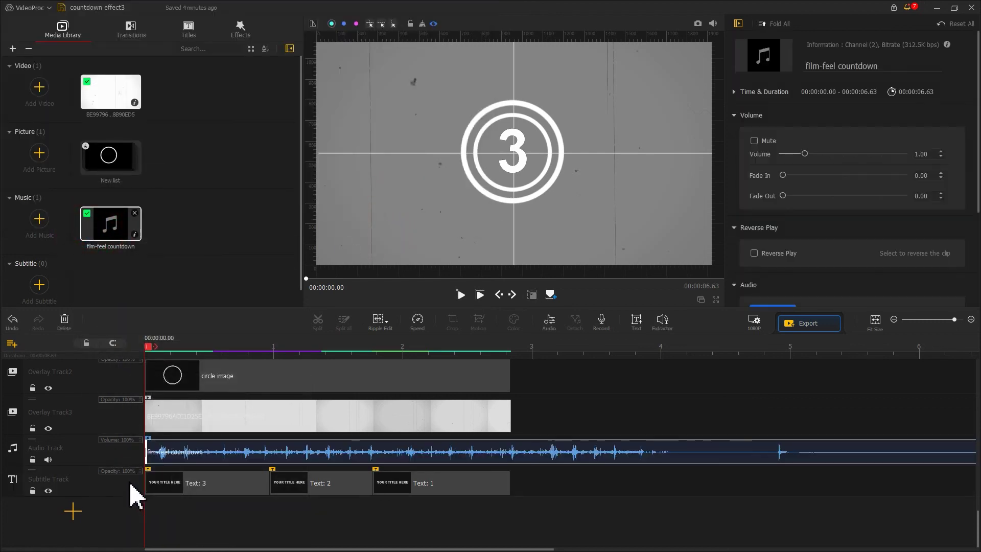
Split the music at 00:00:02.83 and delete the leftover tail.
drag(150, 346, 516, 366)
click(318, 320)
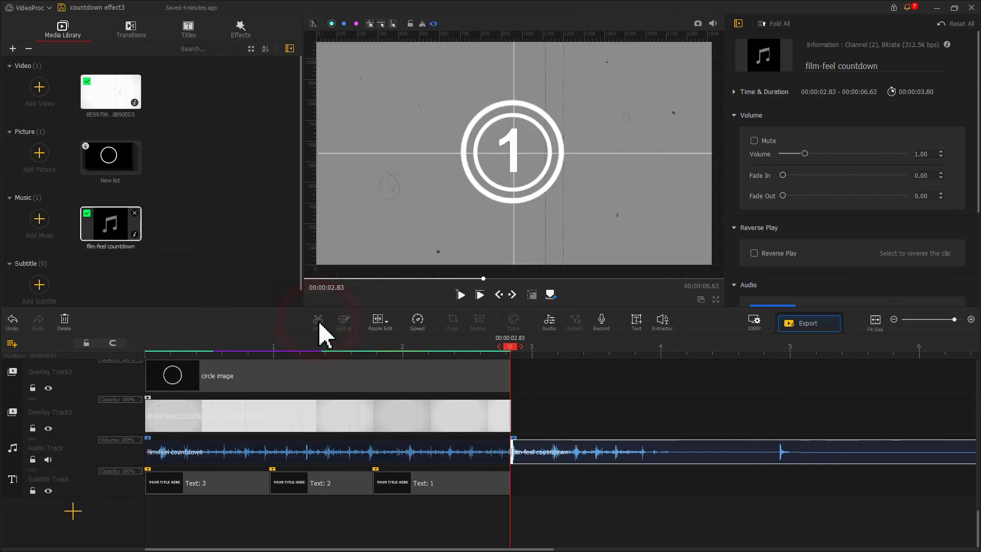
click(543, 457)
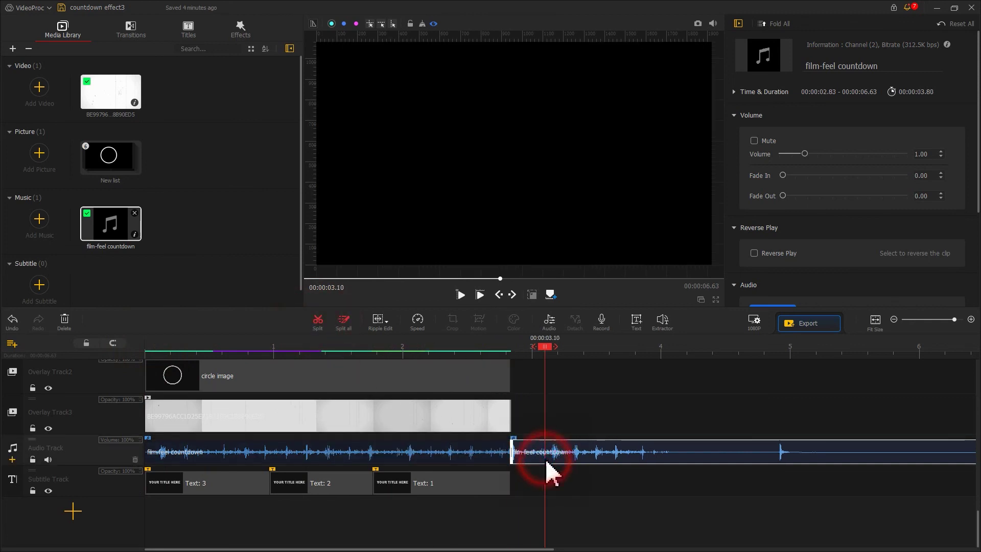